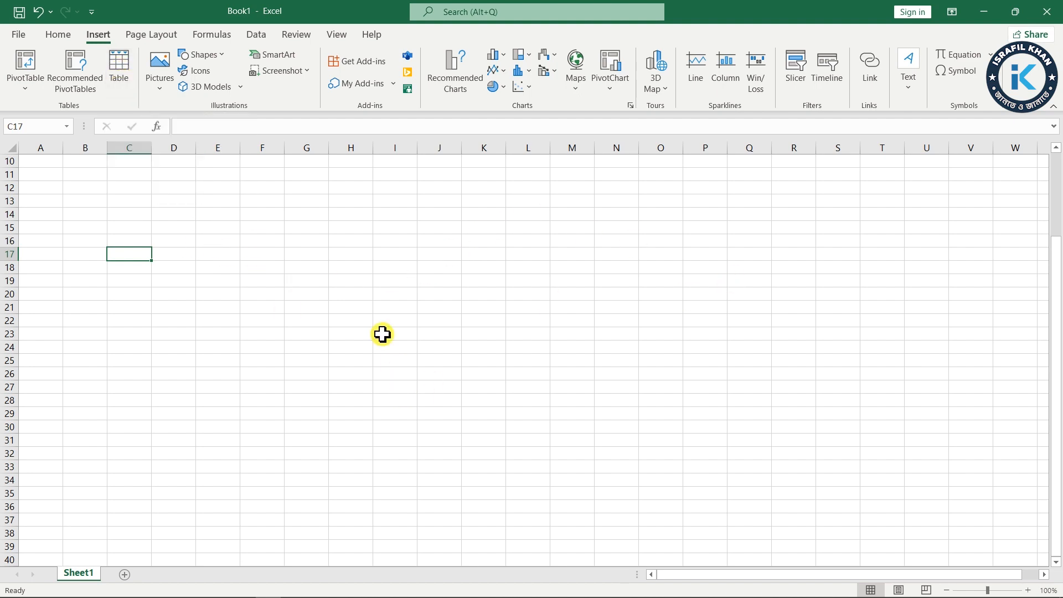
# Insert a table over the cell range D15:Q36
pyautogui.click(360, 307)
pyautogui.moveTo(175, 231); pyautogui.dragTo(729, 501)
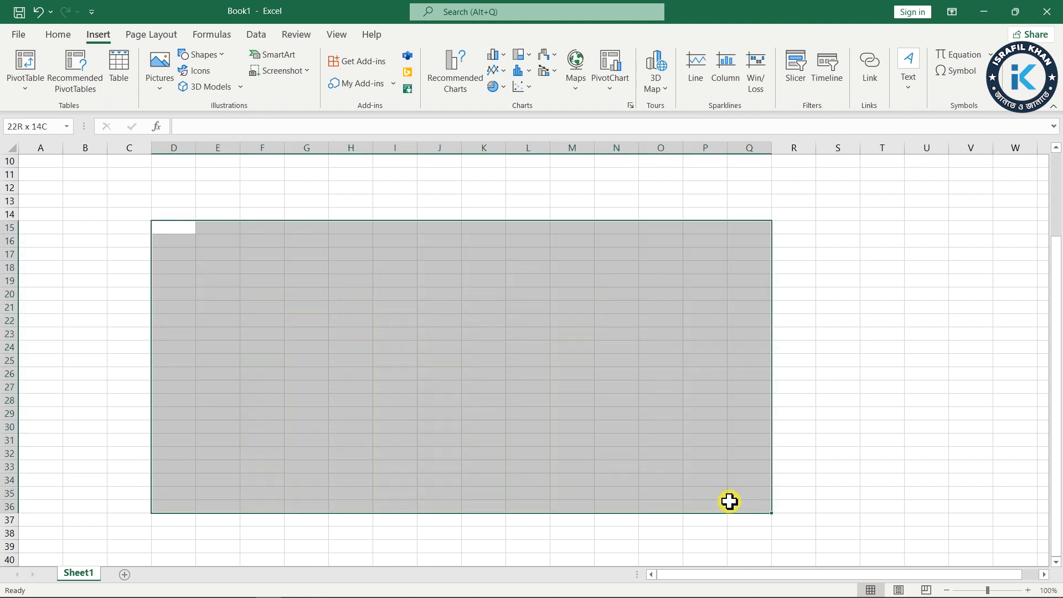
pyautogui.click(117, 83)
pyautogui.click(489, 316)
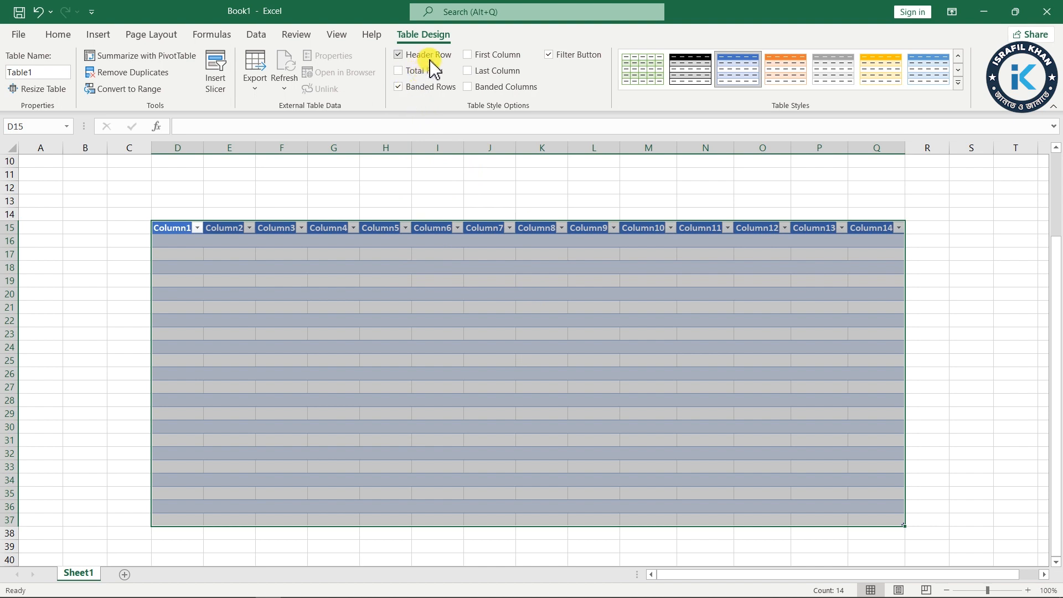
# Try out the table's Header Row, Total Row and Banded Rows options, switching each back to its original setting
pyautogui.click(399, 54)
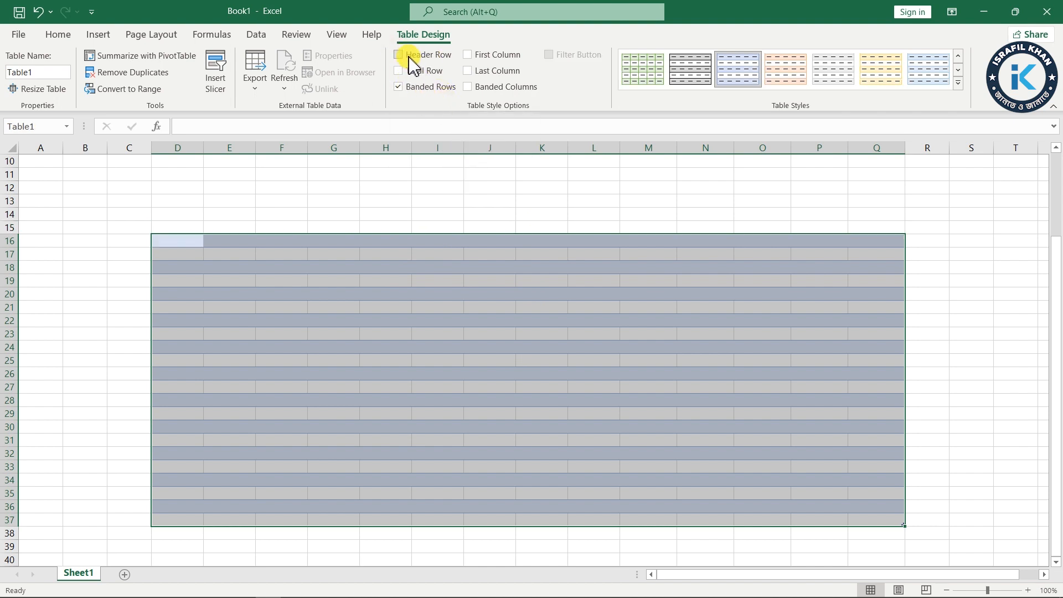
pyautogui.click(399, 54)
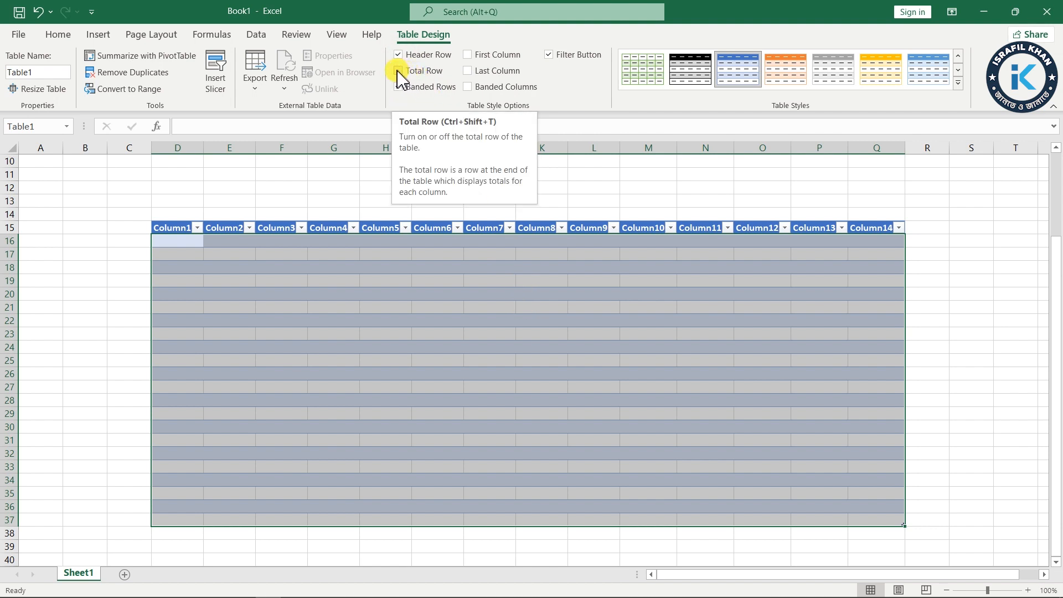
pyautogui.click(398, 71)
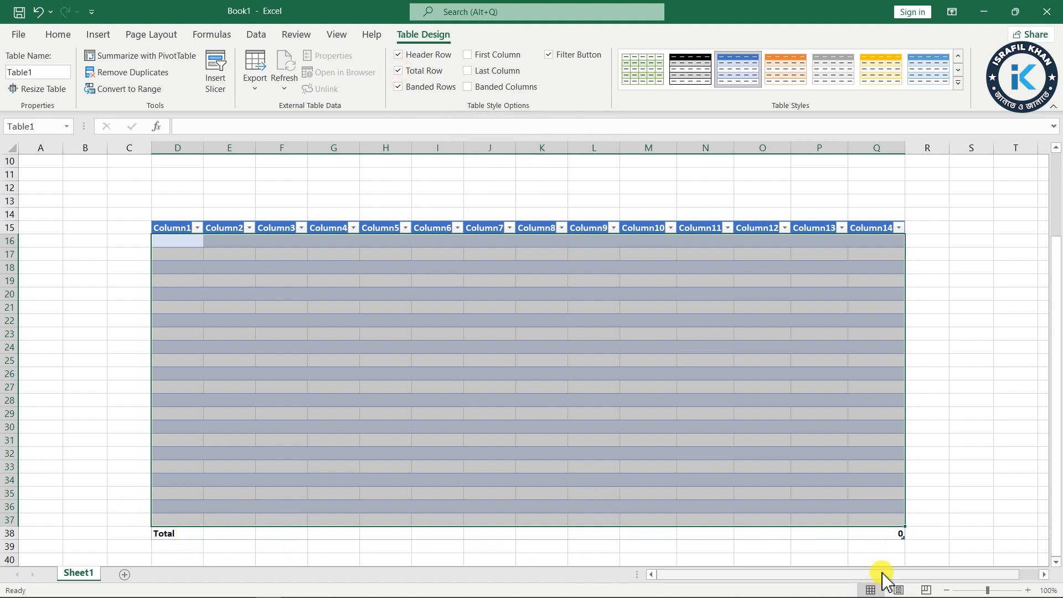
pyautogui.click(422, 71)
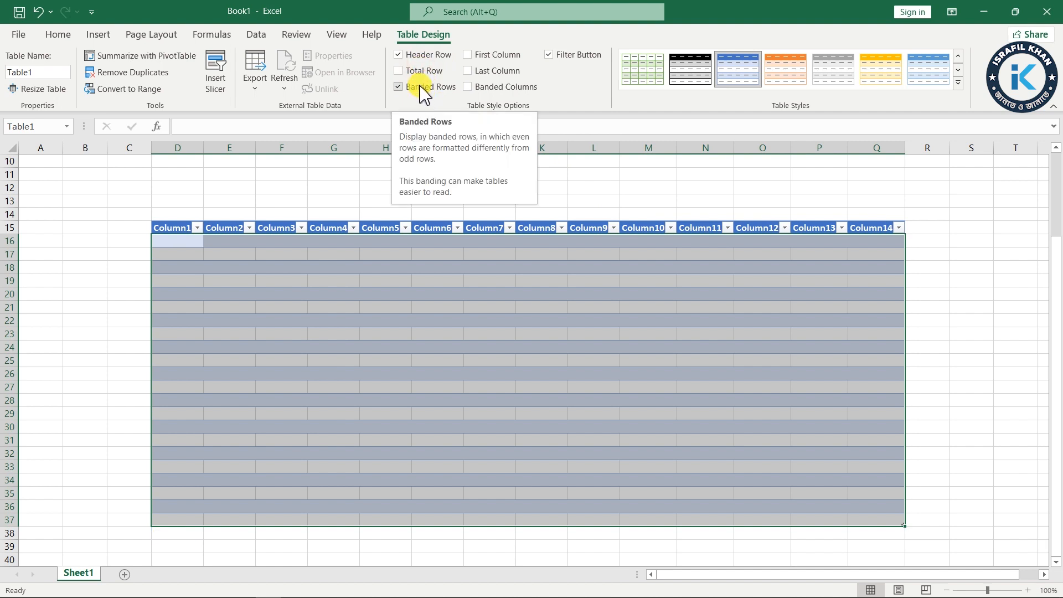
pyautogui.click(422, 90)
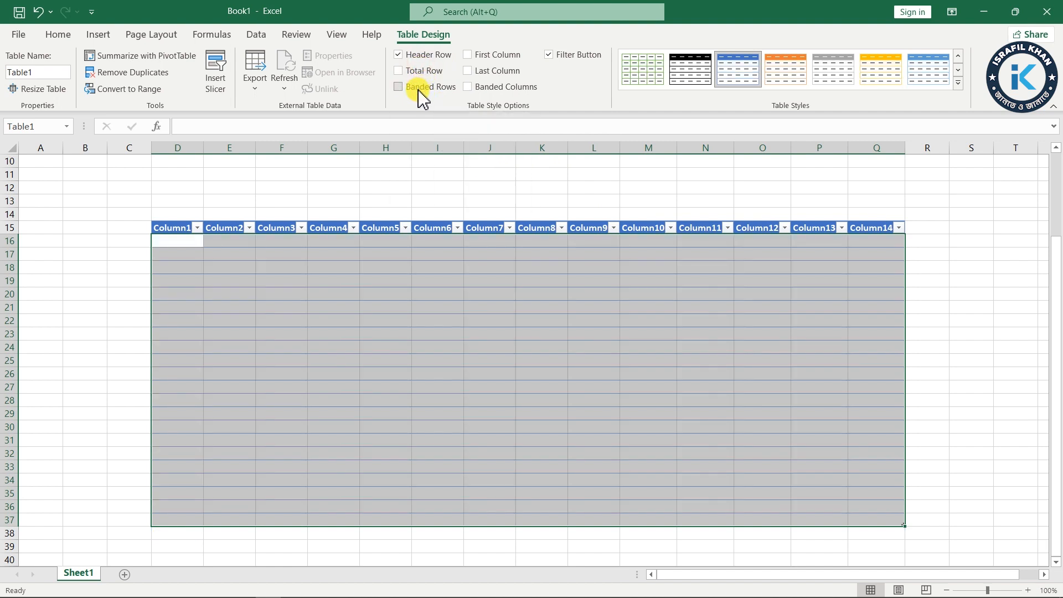
pyautogui.click(422, 93)
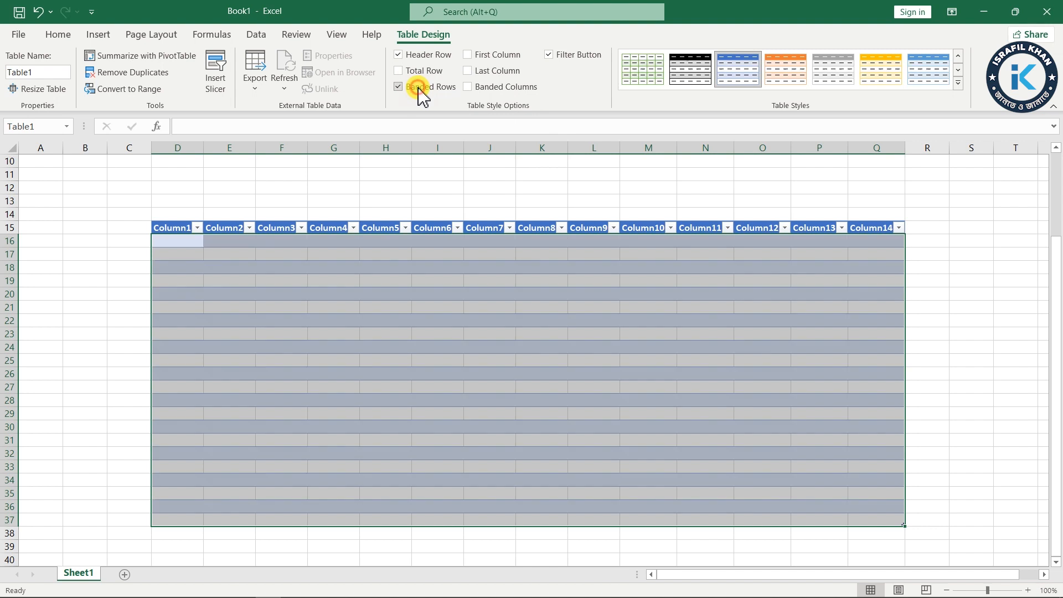
# Turn on First Column, Last Column and Banded Columns for the table
pyautogui.click(470, 72)
pyautogui.click(471, 92)
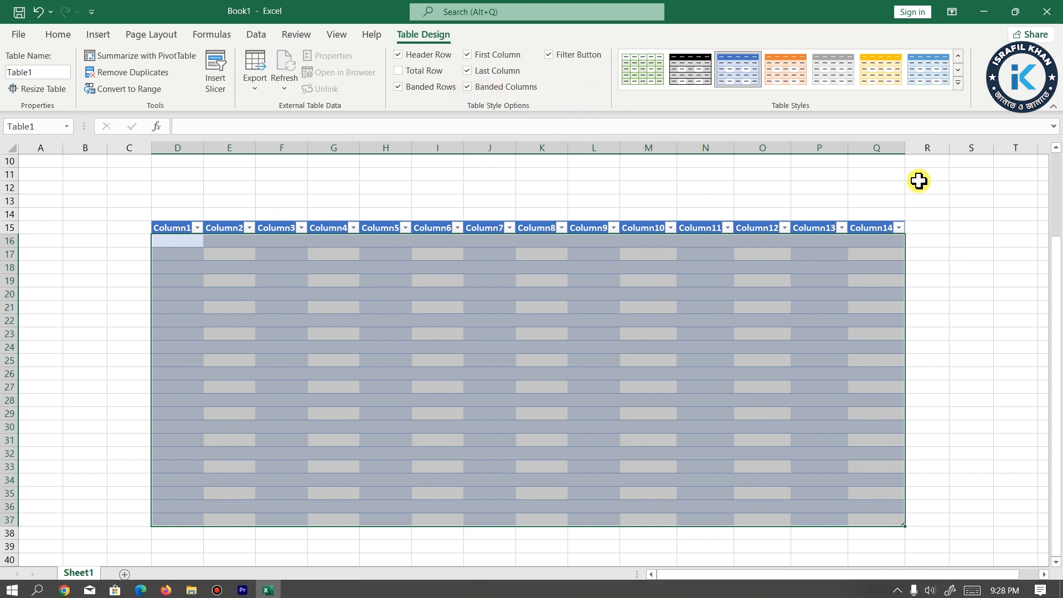
# Try a blue medium table style on the table and restyle it with the gold one
pyautogui.click(960, 84)
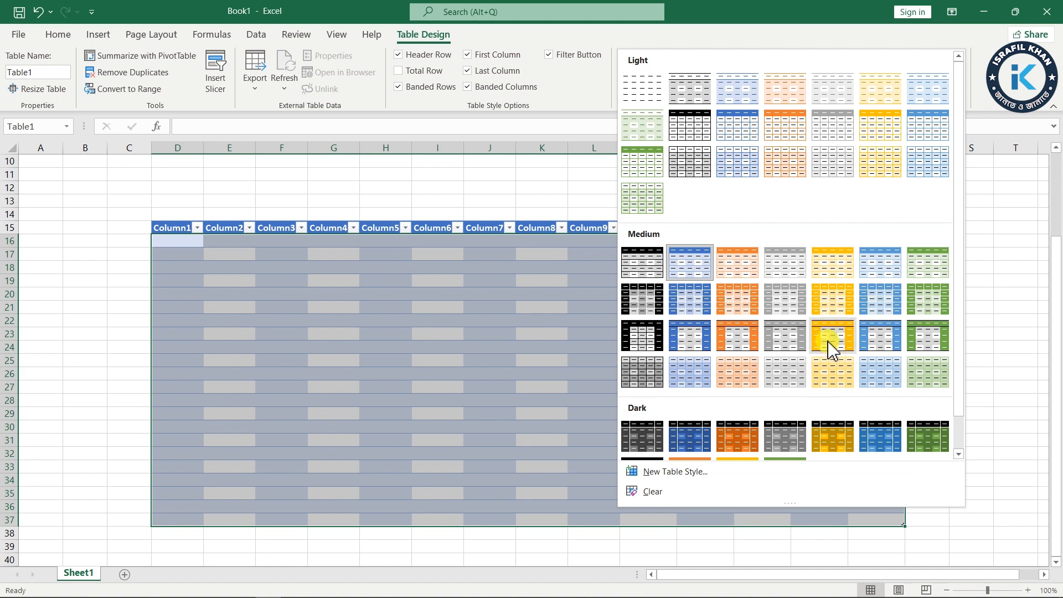
pyautogui.scroll(-1, 833, 349)
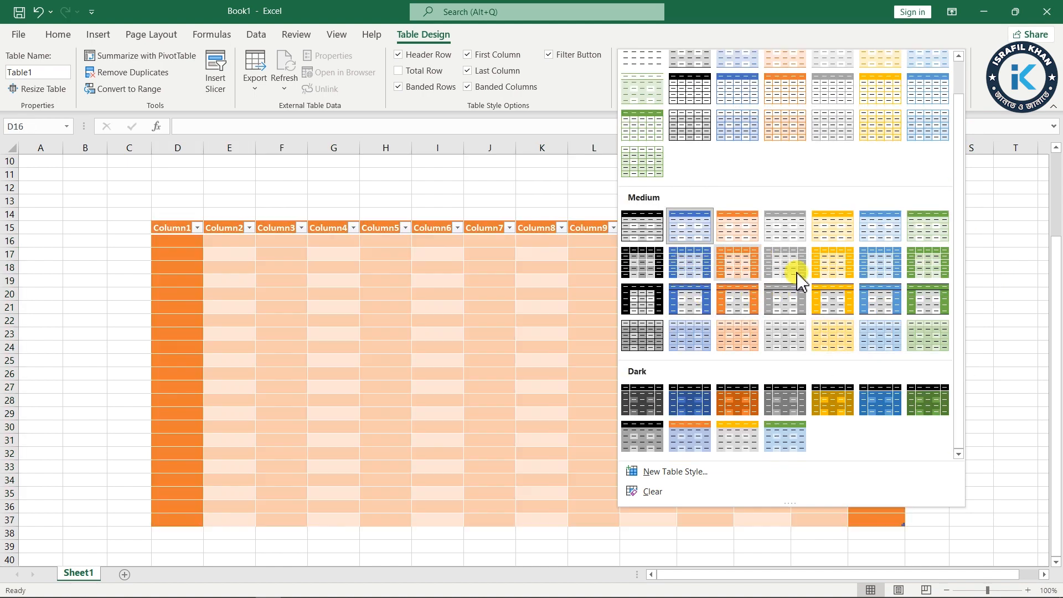
pyautogui.click(687, 265)
pyautogui.scroll(-1, 542, 307)
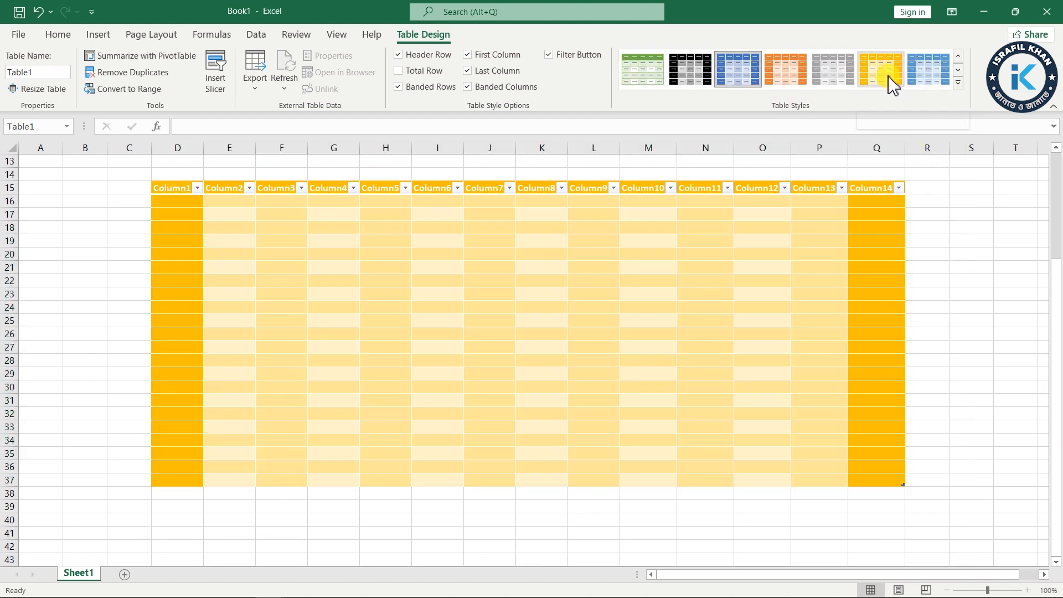
pyautogui.click(889, 81)
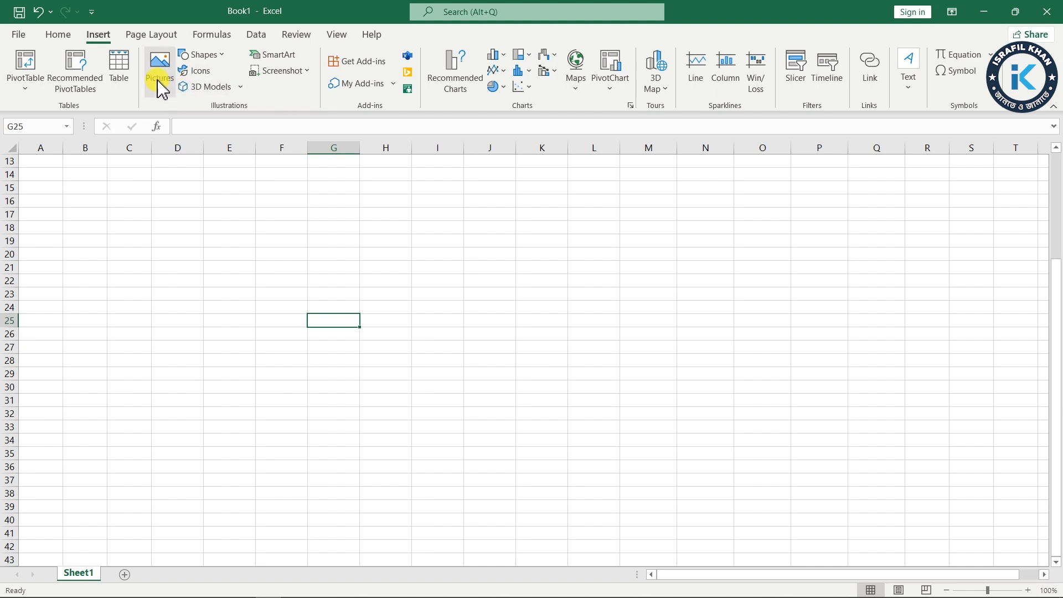
# Insert the picture "2. How to Customize Quick Access Toolbar" from this device and move its upper-left corner to about cell D15
pyautogui.click(159, 91)
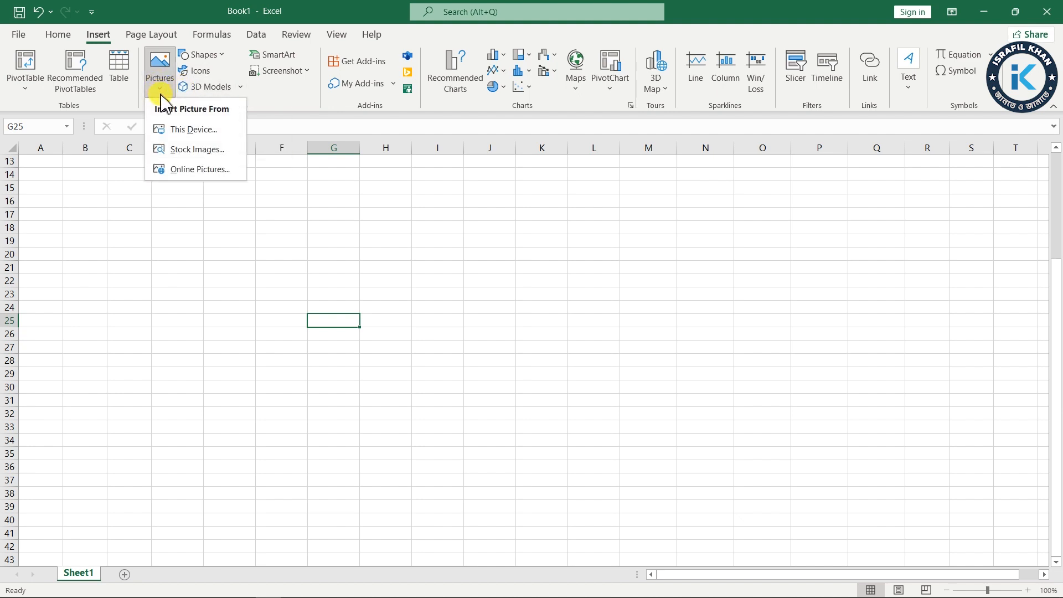
pyautogui.click(188, 133)
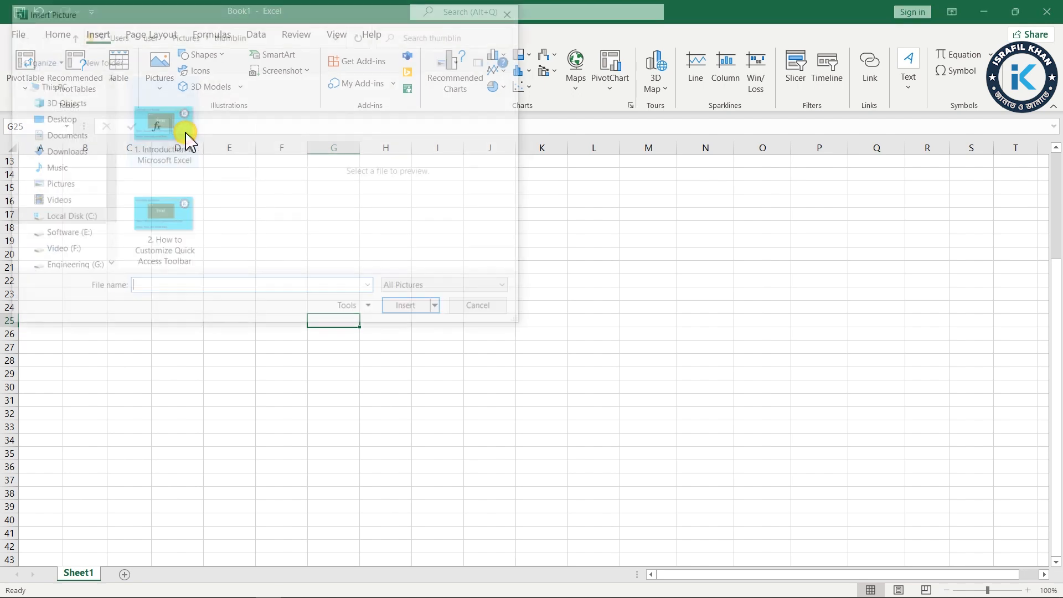
pyautogui.click(176, 235)
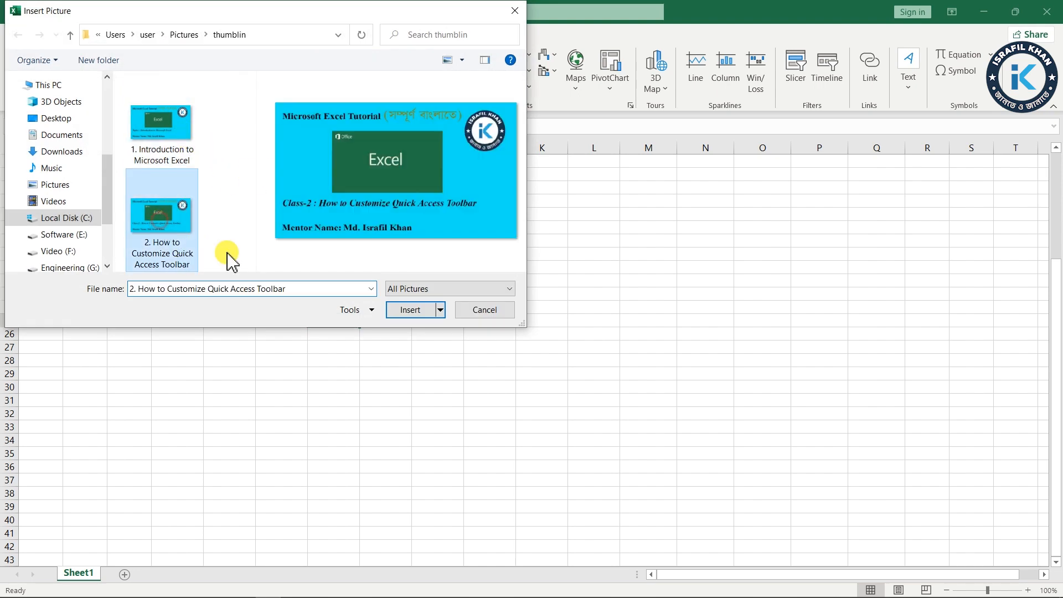
pyautogui.click(410, 310)
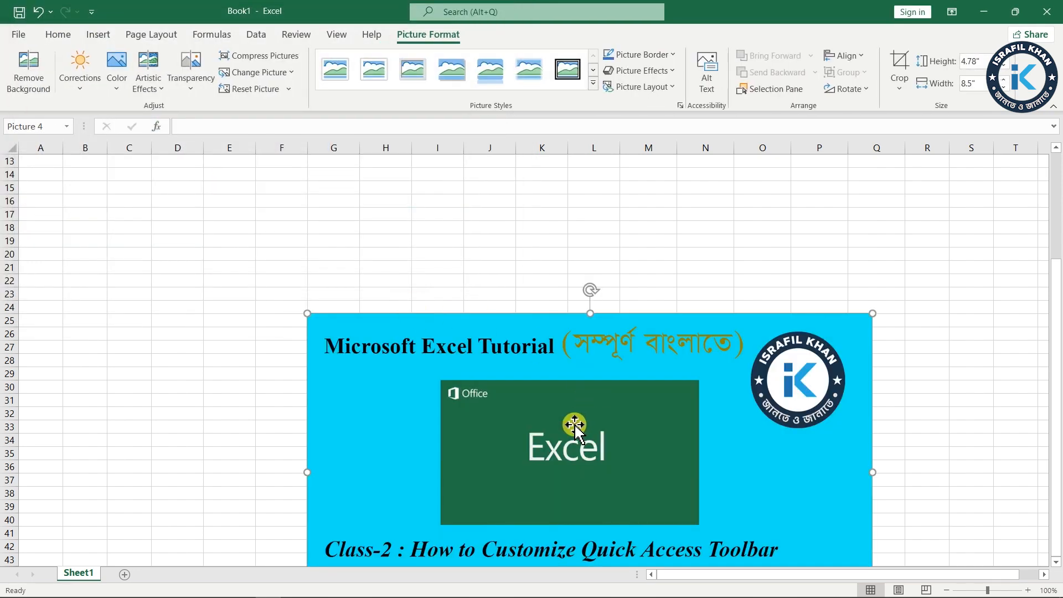
pyautogui.moveTo(479, 430); pyautogui.dragTo(324, 303)
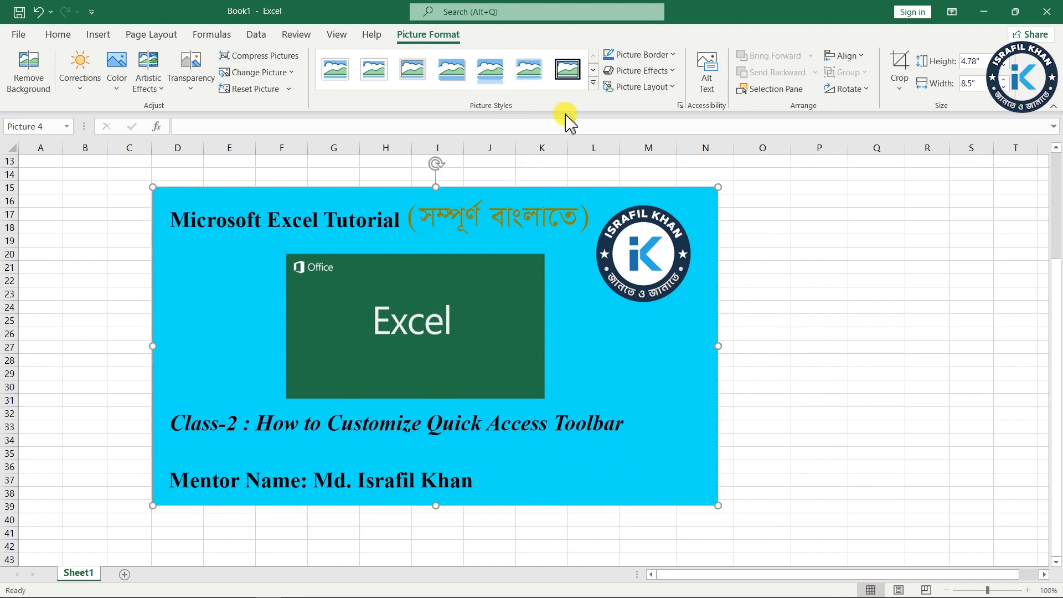
pyautogui.click(593, 83)
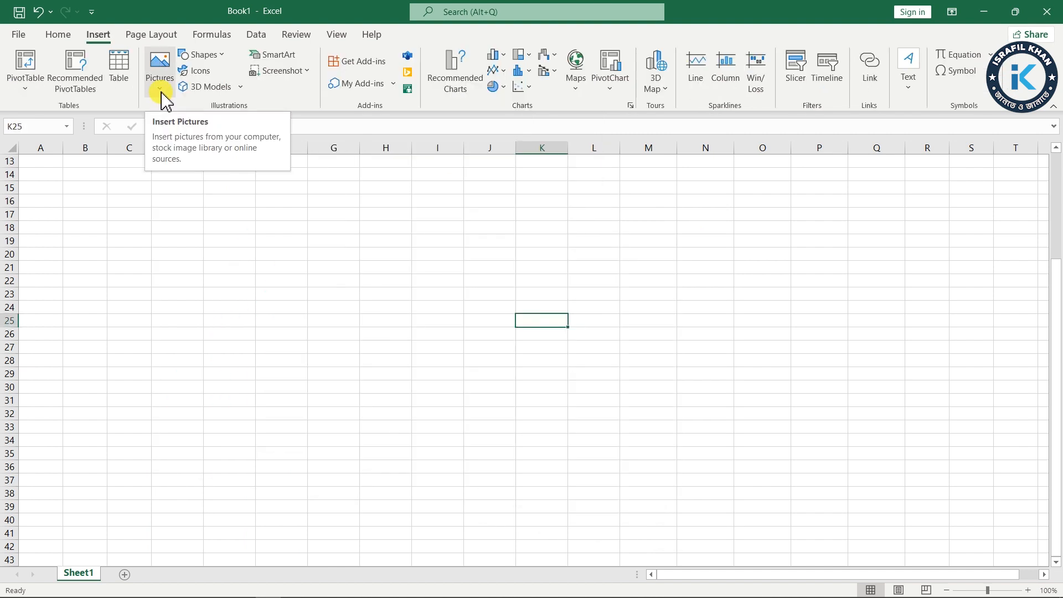
pyautogui.click(160, 89)
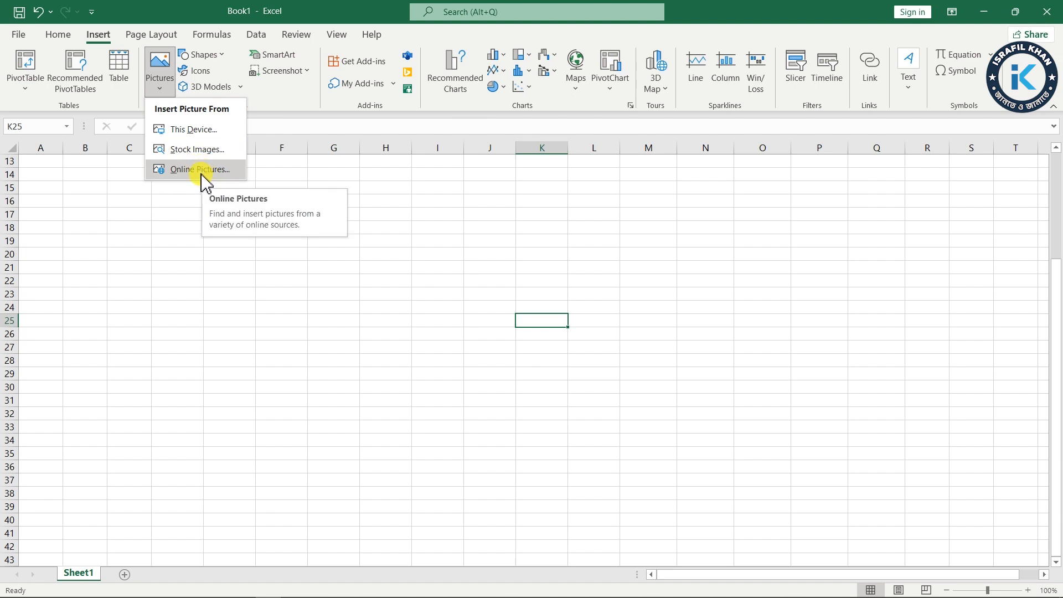
pyautogui.click(262, 183)
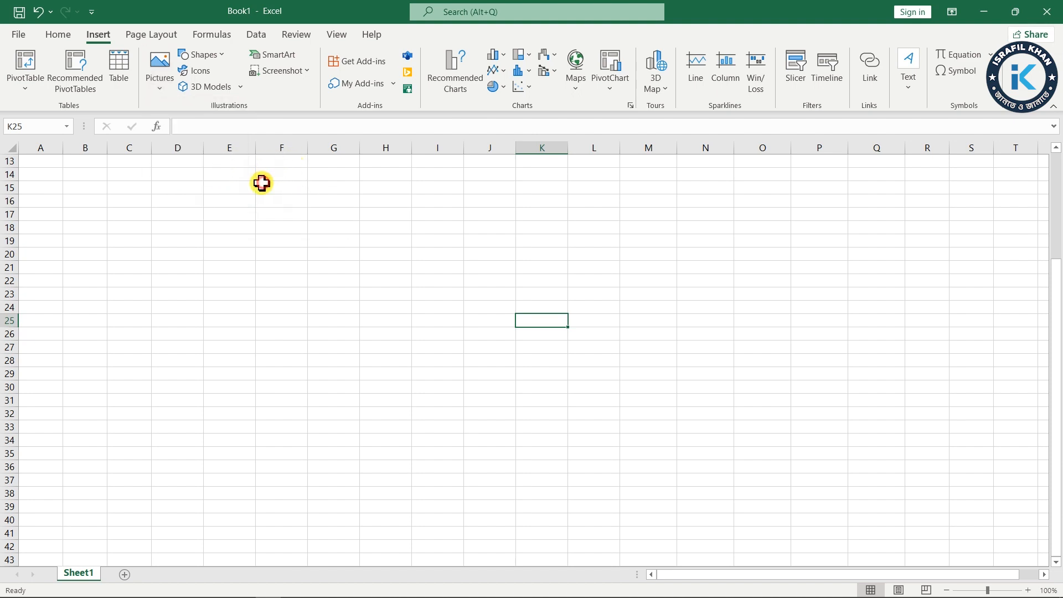
# Draw a rectangle shape covering about cells D20 to E24
pyautogui.click(219, 55)
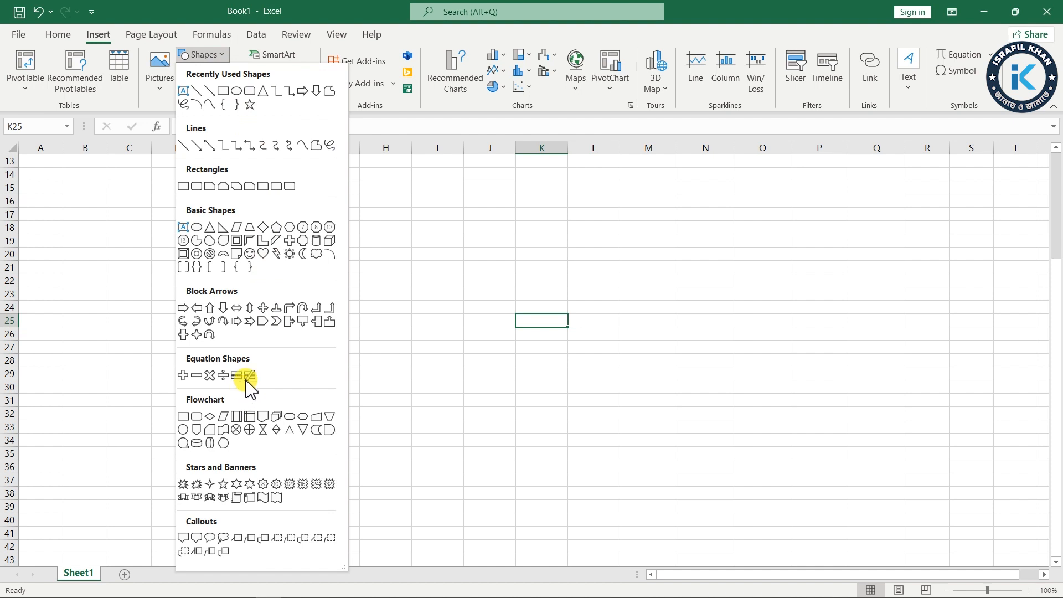
pyautogui.click(224, 92)
pyautogui.moveTo(157, 253)
pyautogui.mouseDown()
pyautogui.moveTo(168, 294)
pyautogui.moveTo(248, 319)
pyautogui.mouseUp()
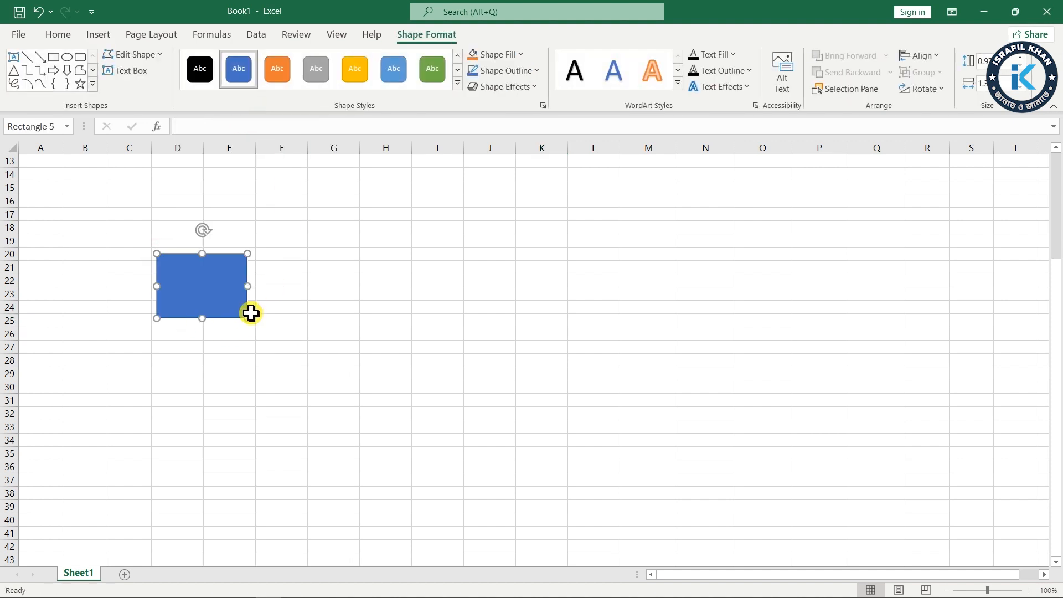
# Draw an isosceles triangle to the right of the rectangle, spanning about cells J19 to L25
pyautogui.click(97, 35)
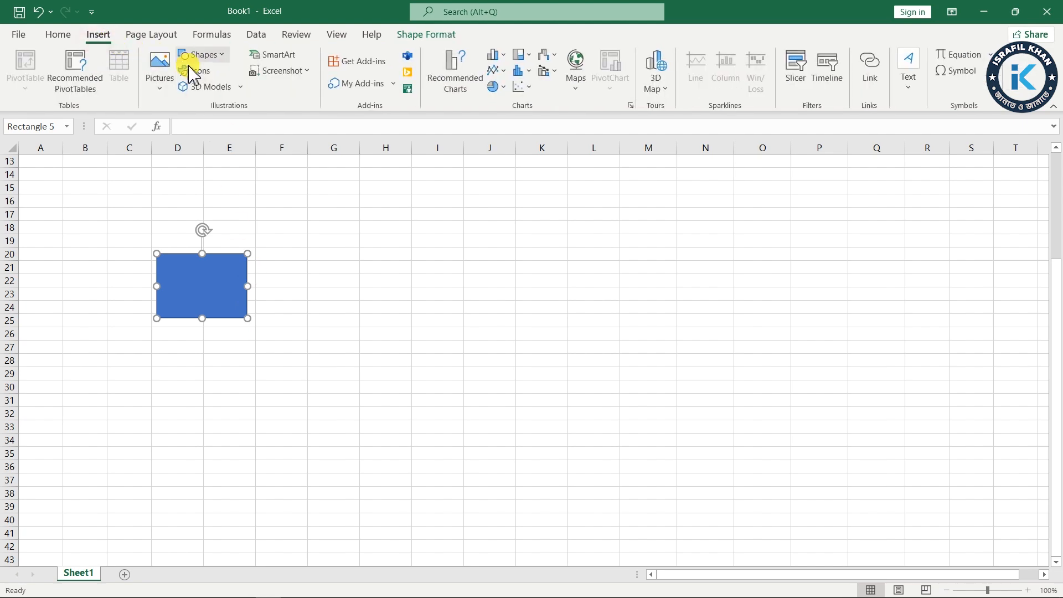
pyautogui.click(200, 55)
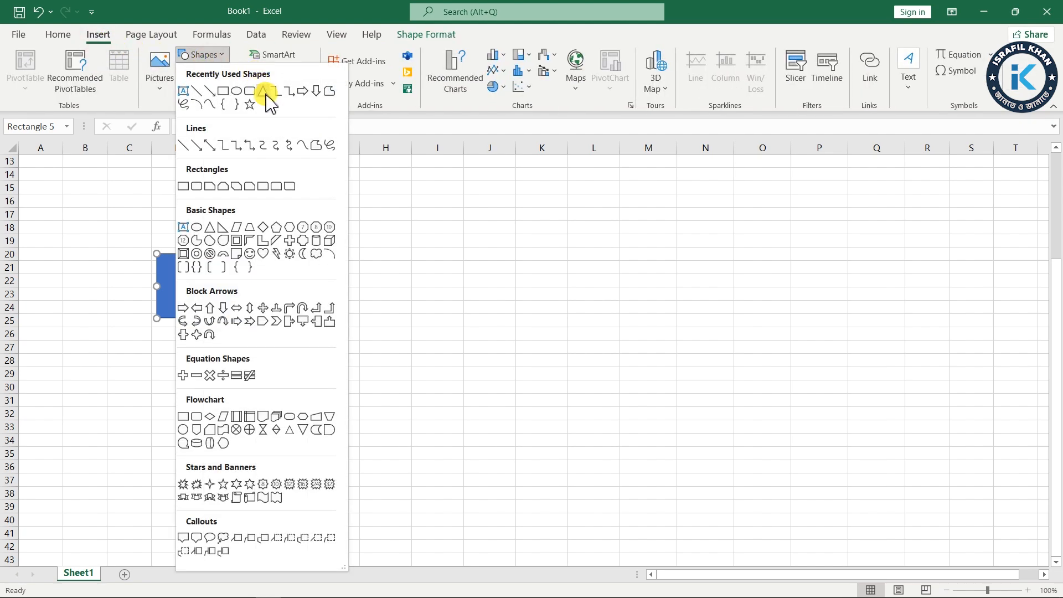
pyautogui.click(264, 91)
pyautogui.moveTo(504, 235)
pyautogui.mouseDown()
pyautogui.moveTo(540, 327)
pyautogui.moveTo(613, 327)
pyautogui.mouseUp()
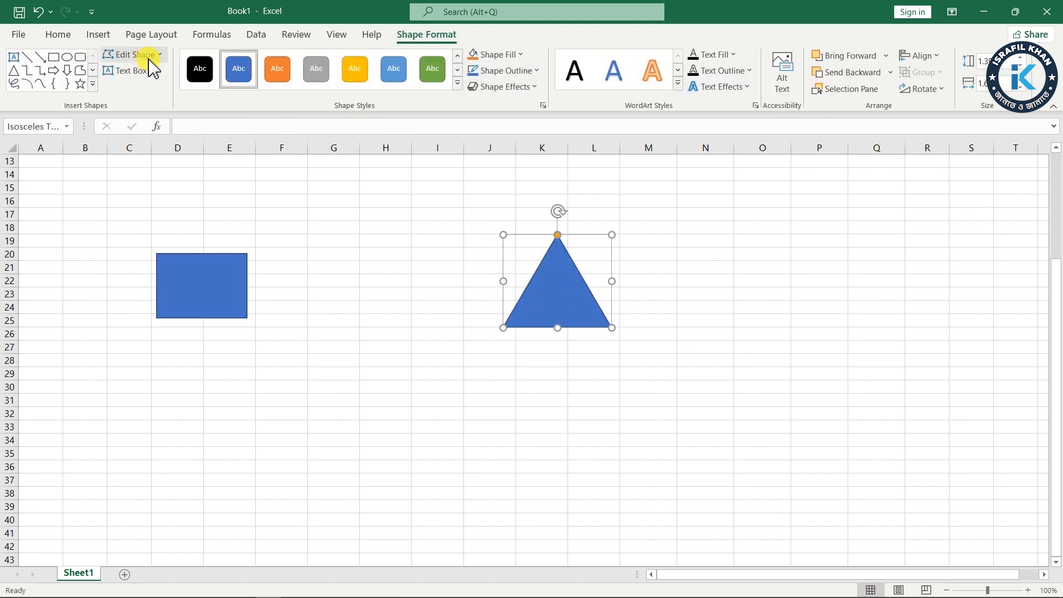
# Draw a straight arrow from the middle of the rectangle's right edge to the left side of the triangle
pyautogui.click(99, 35)
pyautogui.click(221, 55)
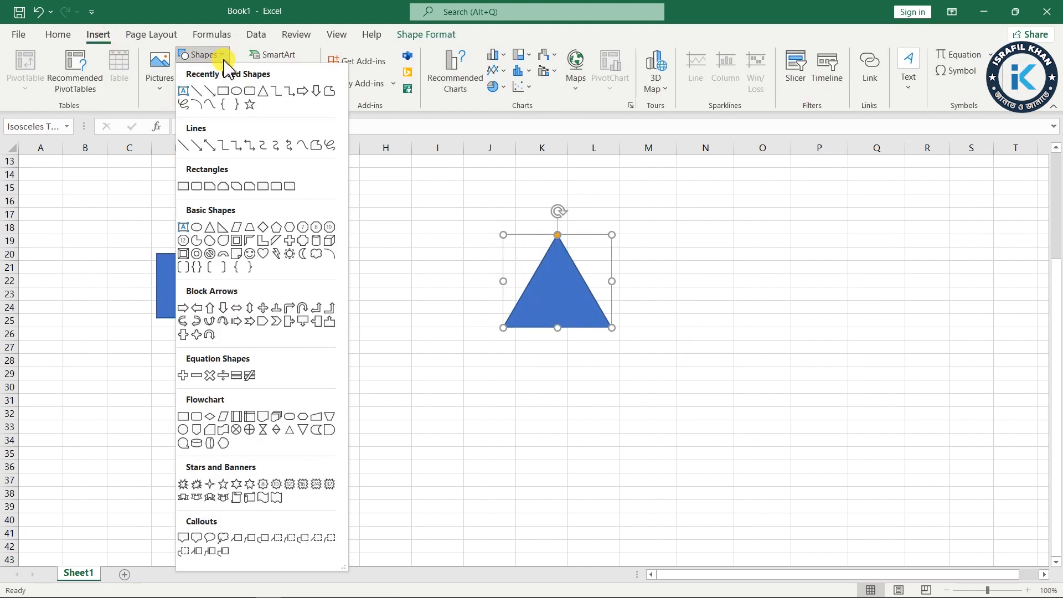
pyautogui.click(216, 91)
pyautogui.moveTo(247, 286); pyautogui.dragTo(502, 283)
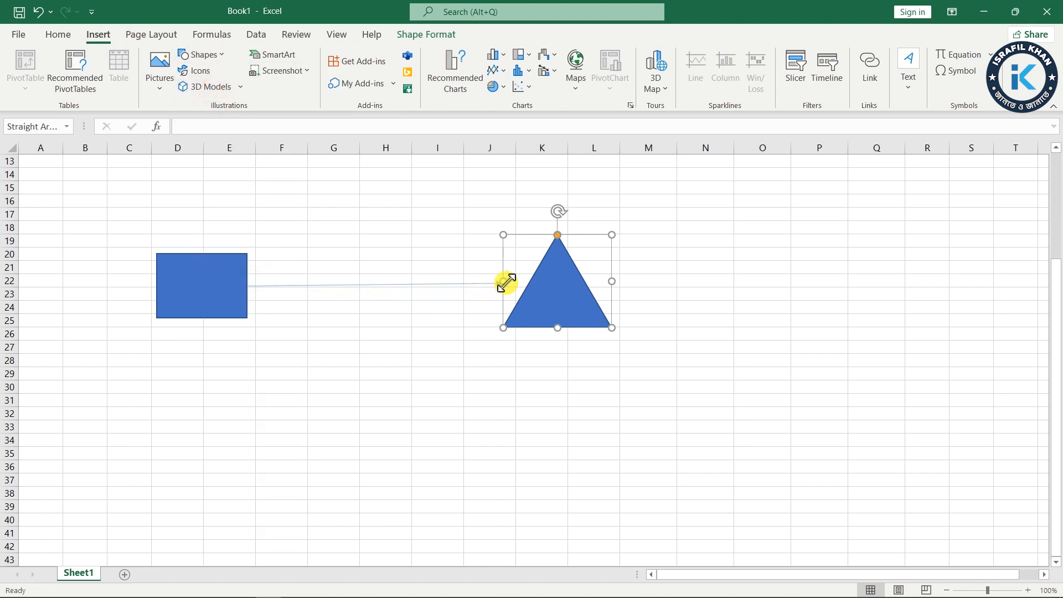
pyautogui.click(468, 360)
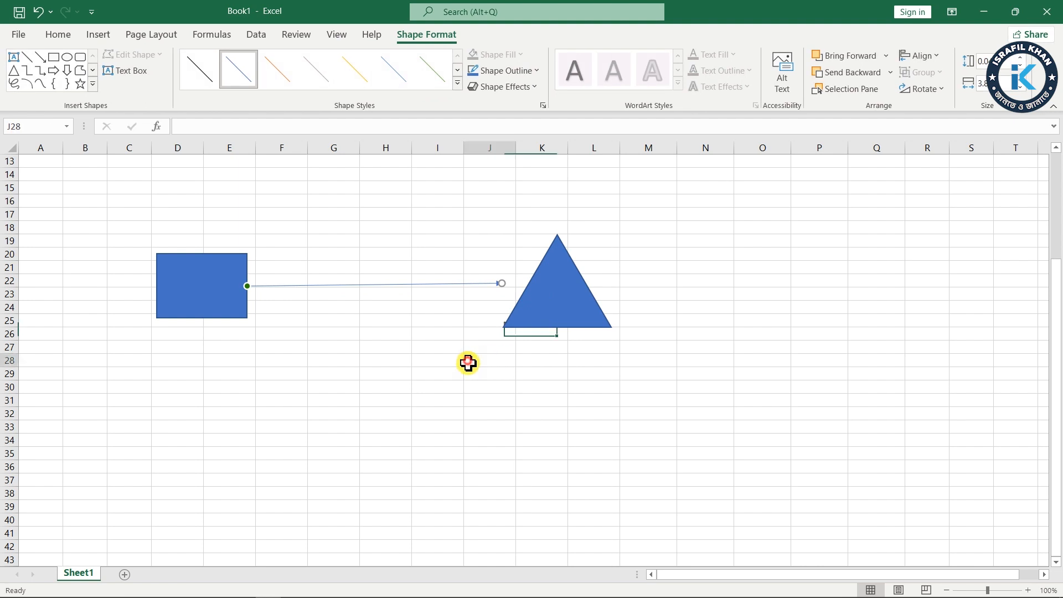
# Add the text "Cricket" inside the rectangle
pyautogui.click(201, 280)
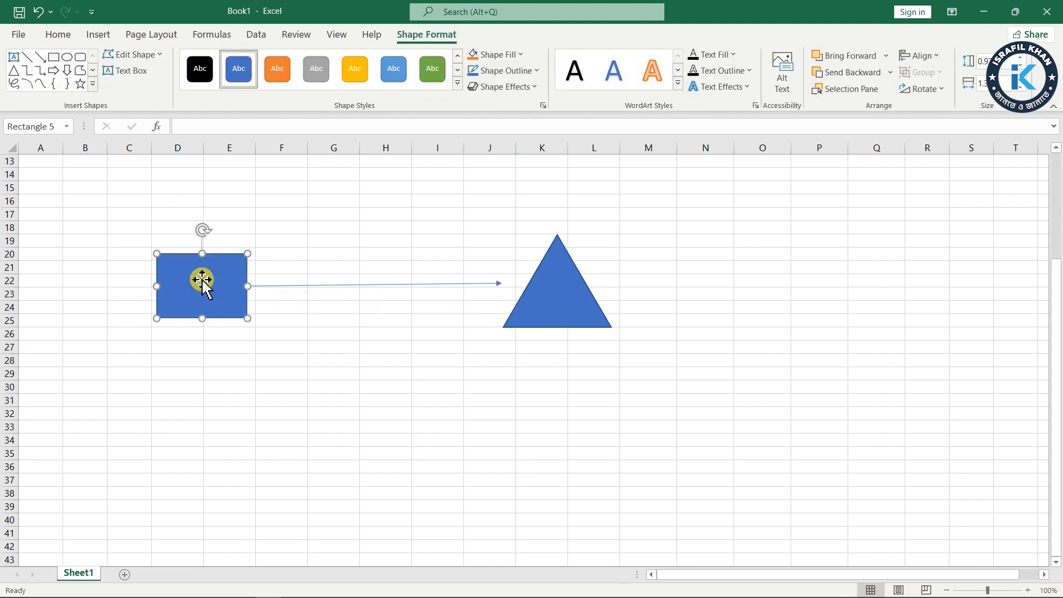
pyautogui.click(209, 284)
pyautogui.click(355, 347)
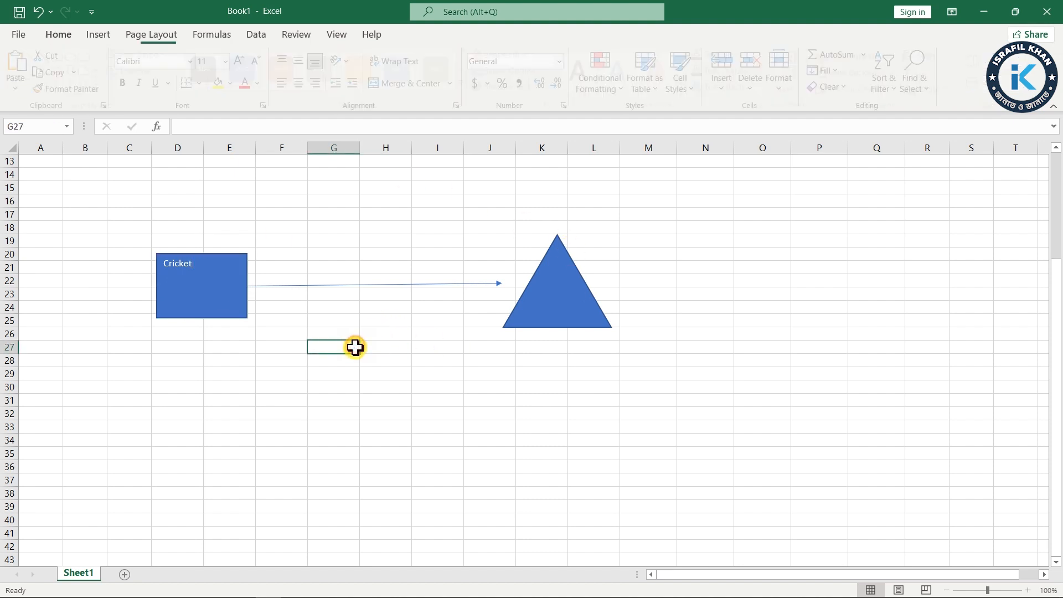
pyautogui.click(208, 283)
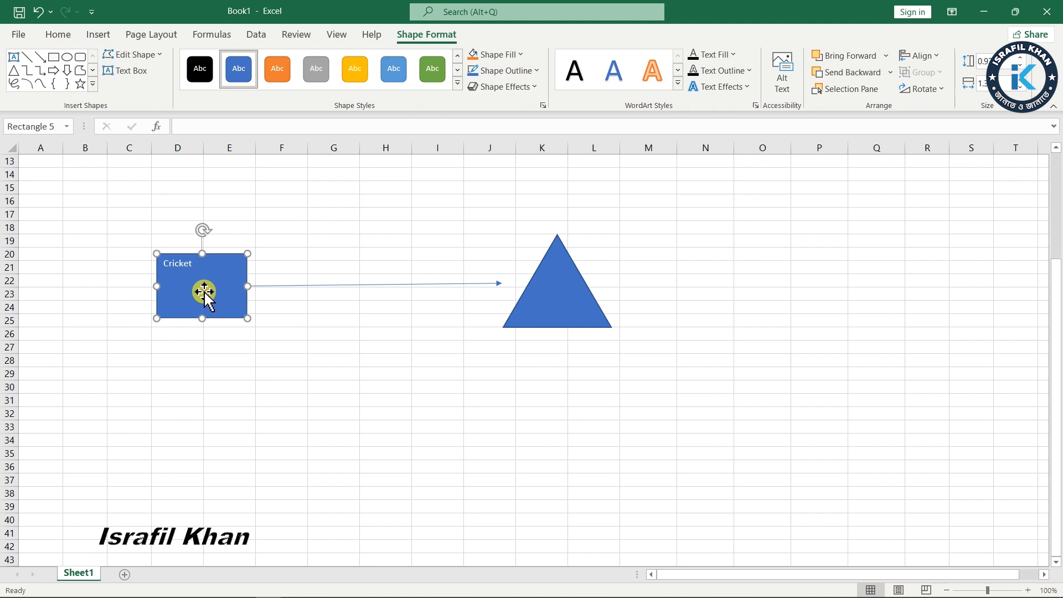
pyautogui.click(456, 86)
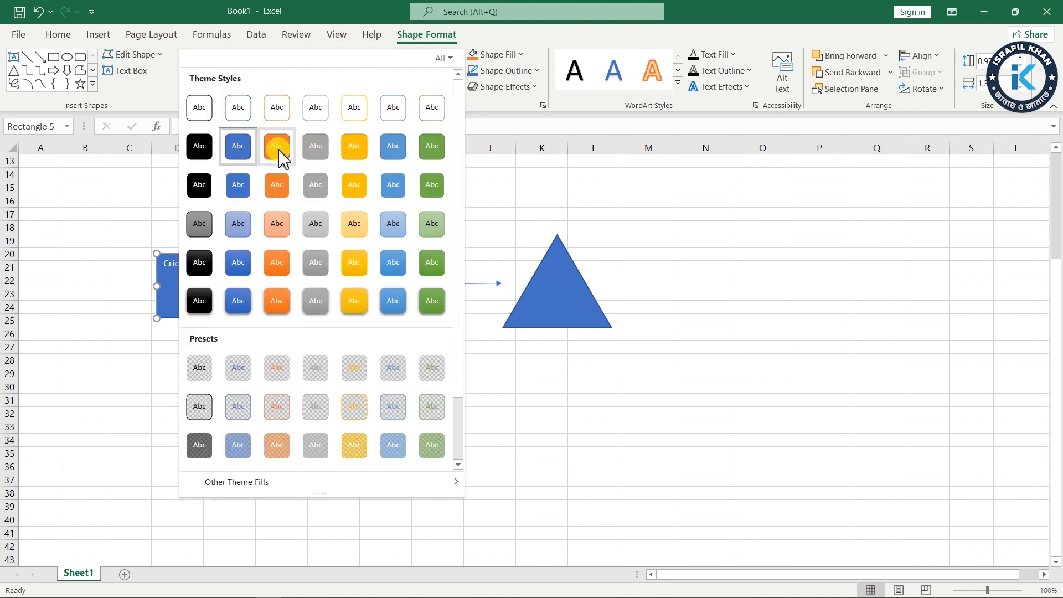
pyautogui.click(608, 189)
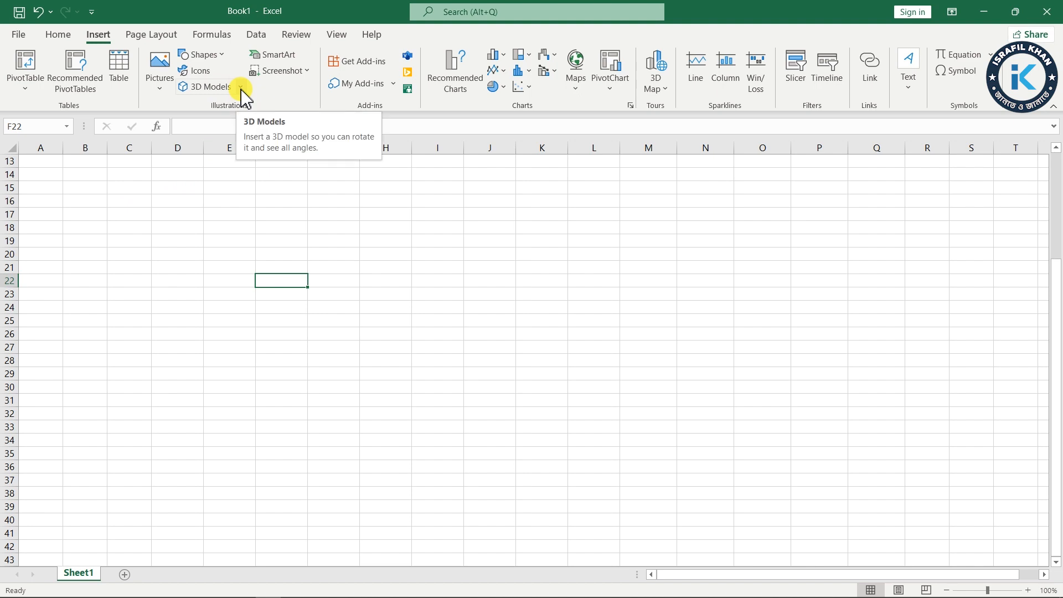
pyautogui.click(240, 88)
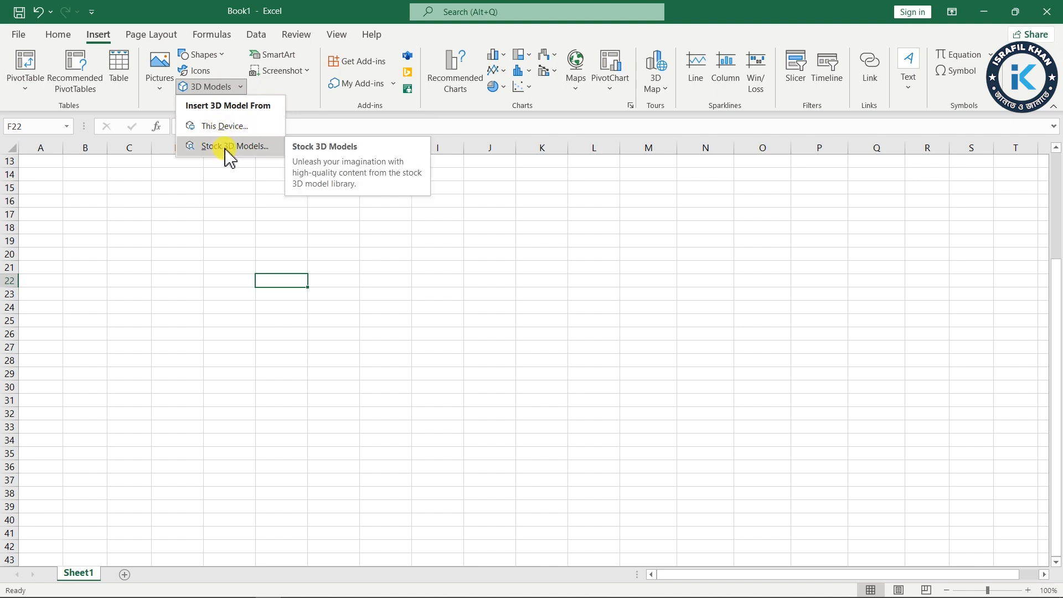
pyautogui.click(281, 58)
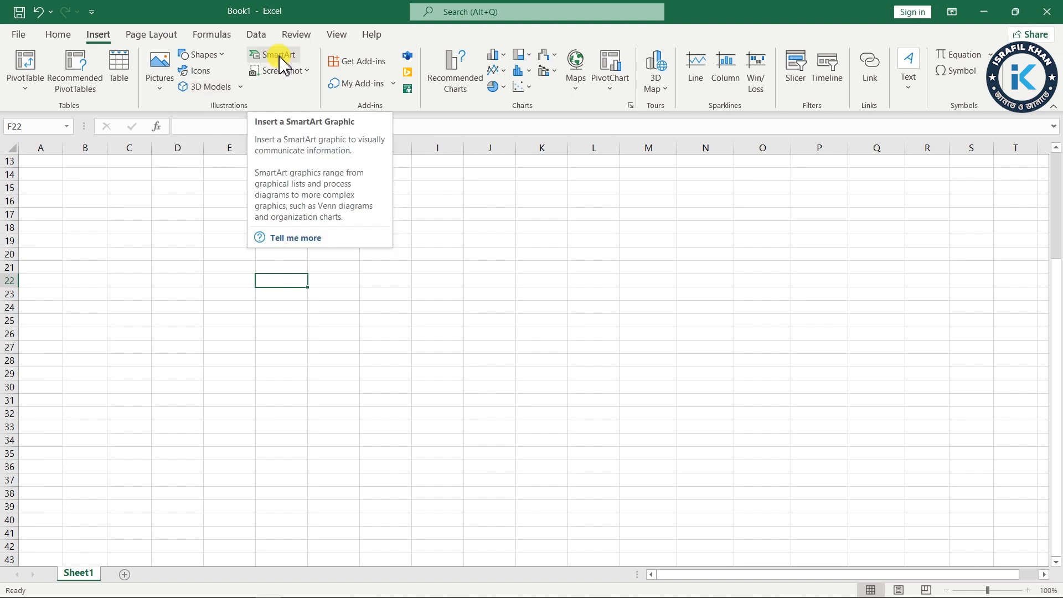
# Insert a Radial Cycle SmartArt graphic from the Cycle category
pyautogui.click(279, 55)
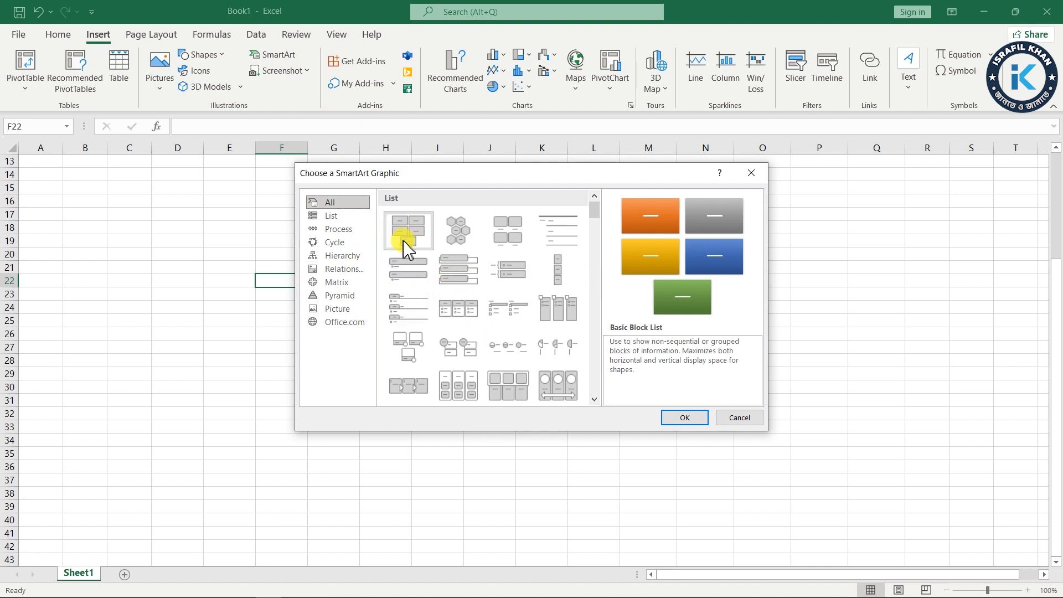
pyautogui.click(331, 216)
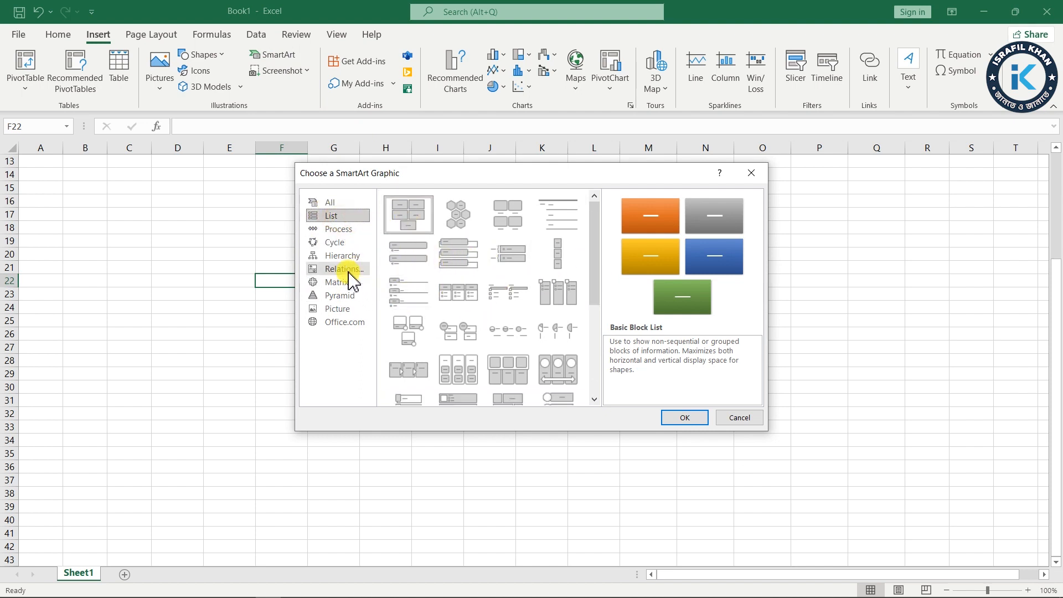
pyautogui.click(337, 243)
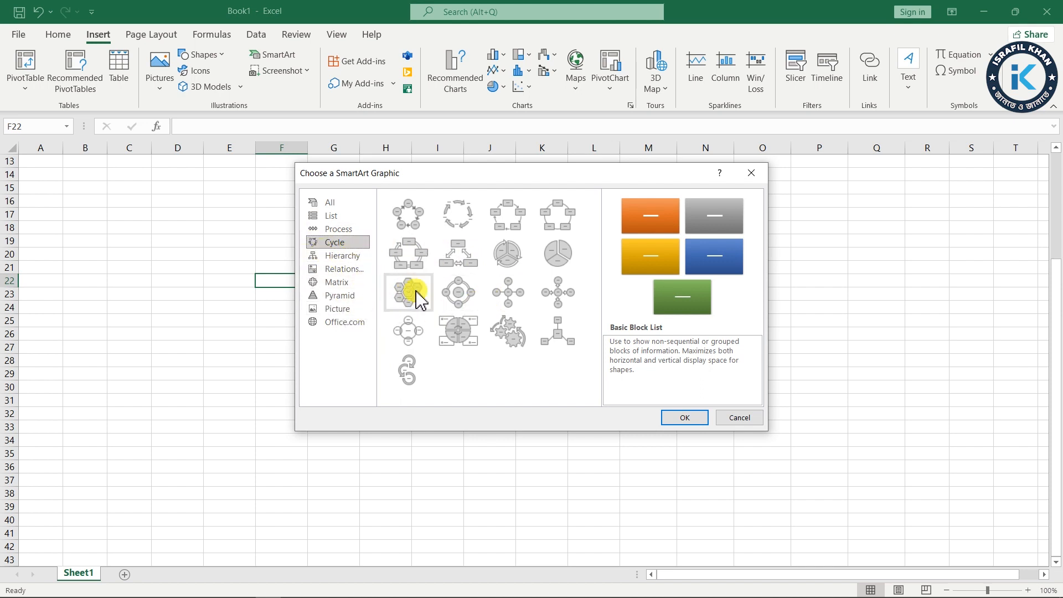
pyautogui.click(461, 294)
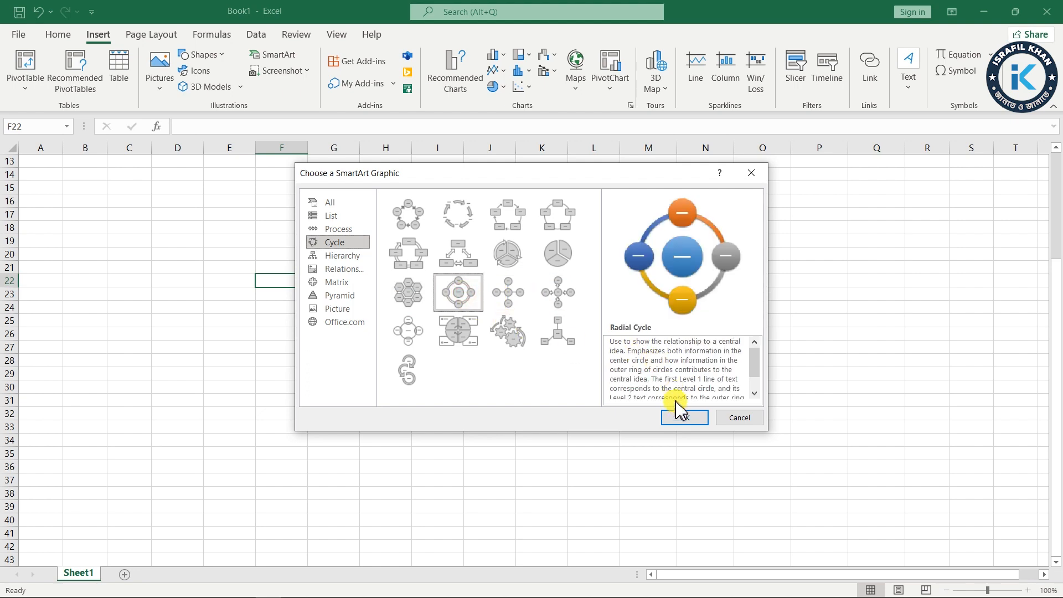
pyautogui.click(685, 418)
# Label the four outer circles of the radial cycle 1, 2, 3 and 4, going clockwise from the uppermost circle
pyautogui.click(564, 377)
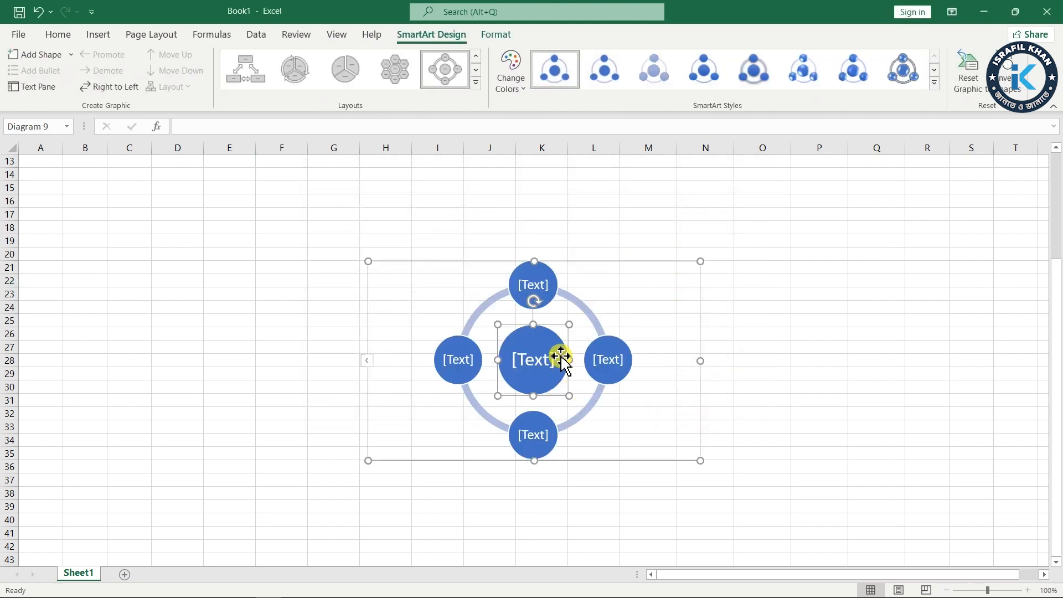
pyautogui.click(534, 286)
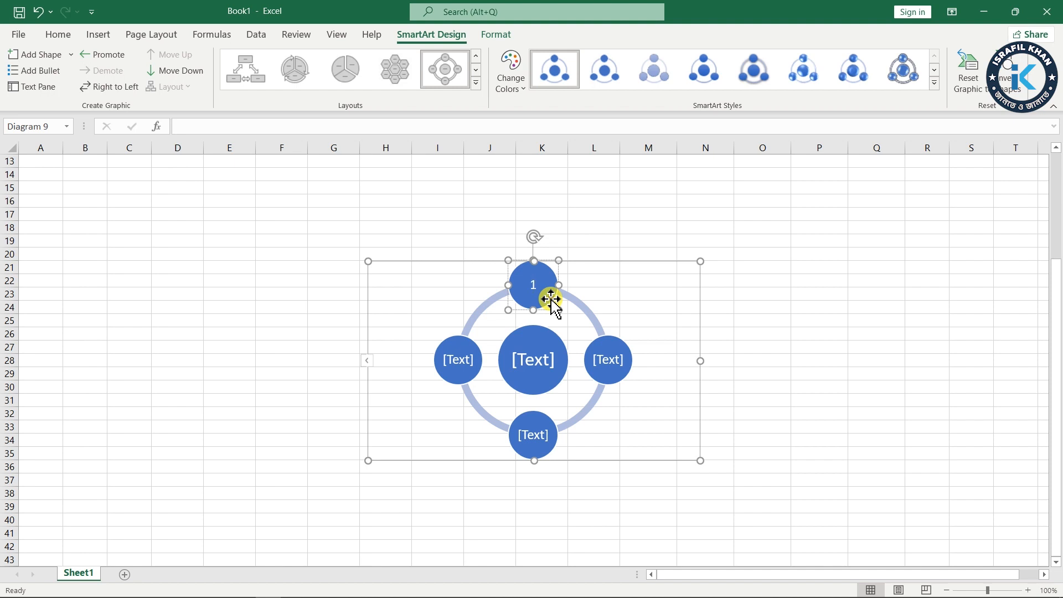
pyautogui.click(615, 365)
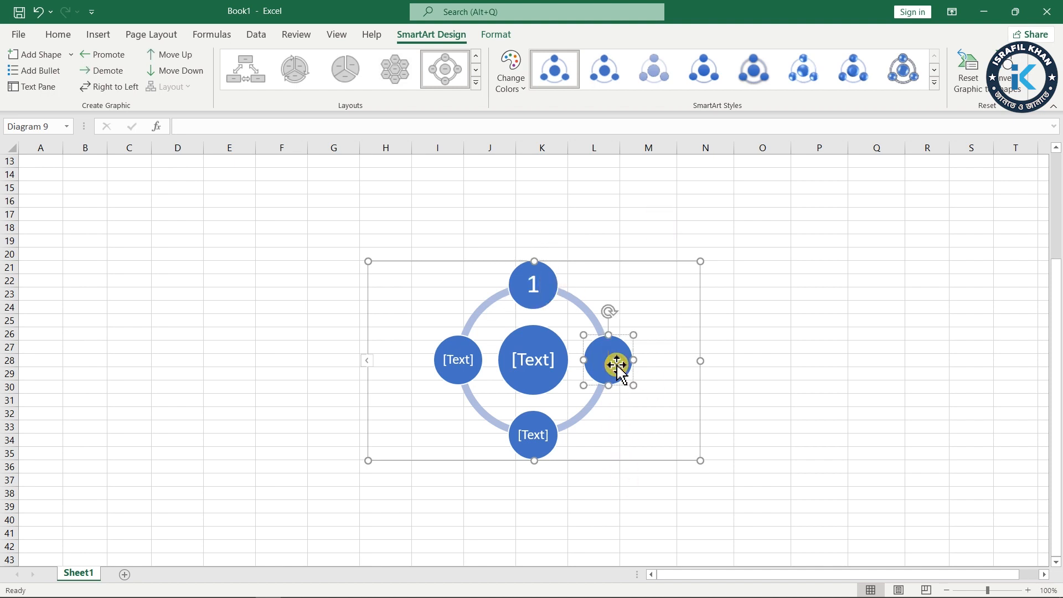
pyautogui.write('2')
pyautogui.click(545, 435)
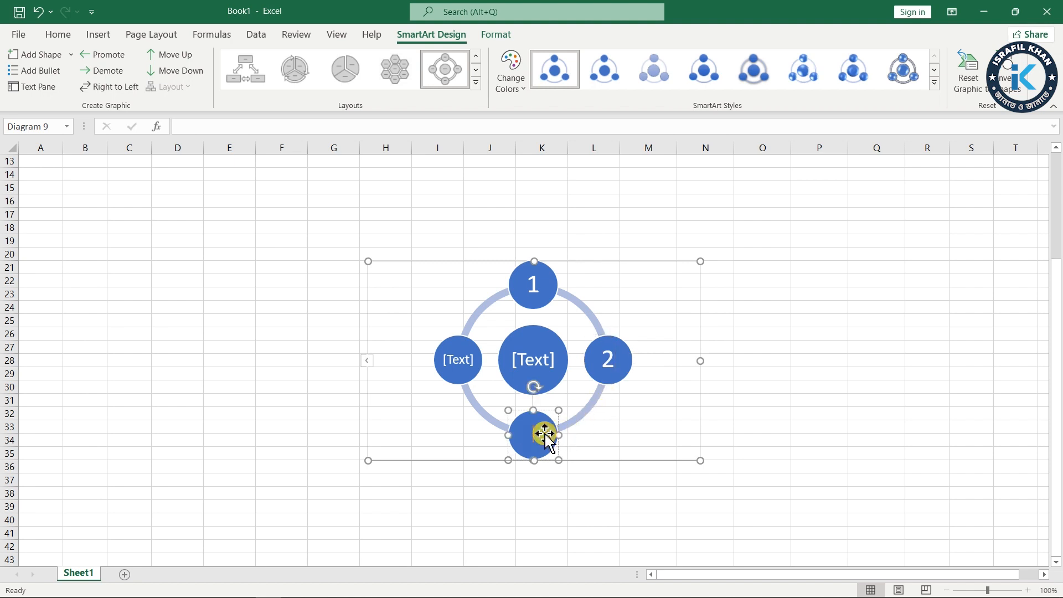
pyautogui.write('2')
pyautogui.press('BackSpace')
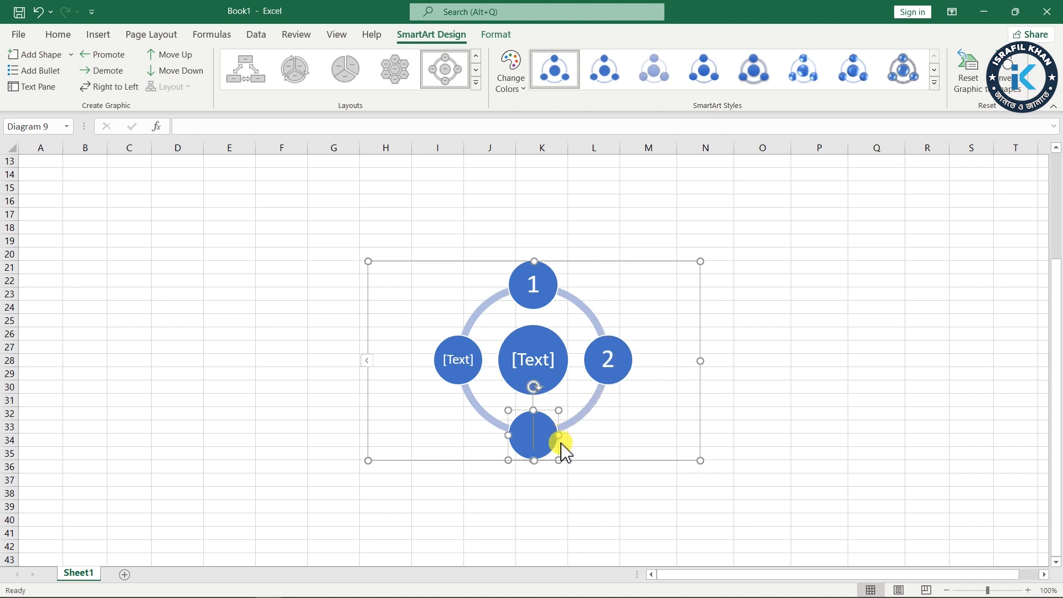
pyautogui.write('3')
pyautogui.click(462, 361)
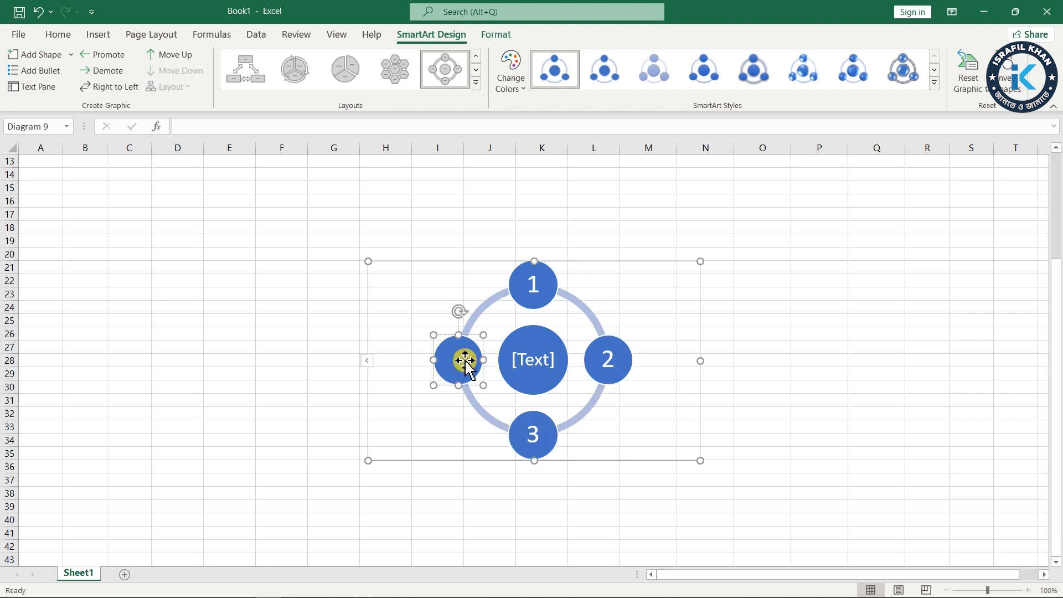
pyautogui.write('4')
# Enter the text "All" in the central circle of the SmartArt diagram and deselect the graphic
pyautogui.click(538, 360)
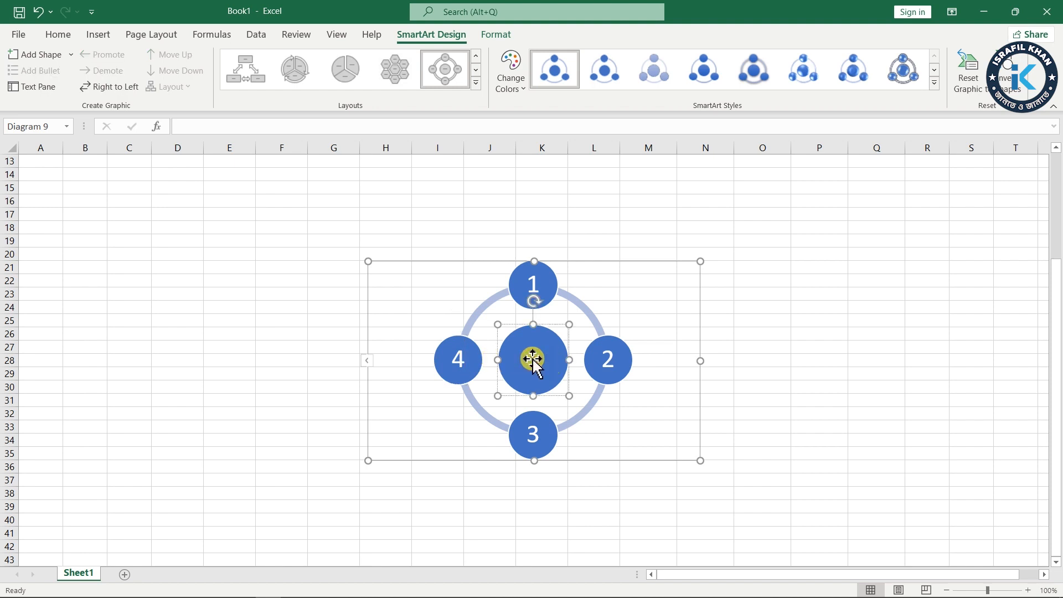
pyautogui.write('All')
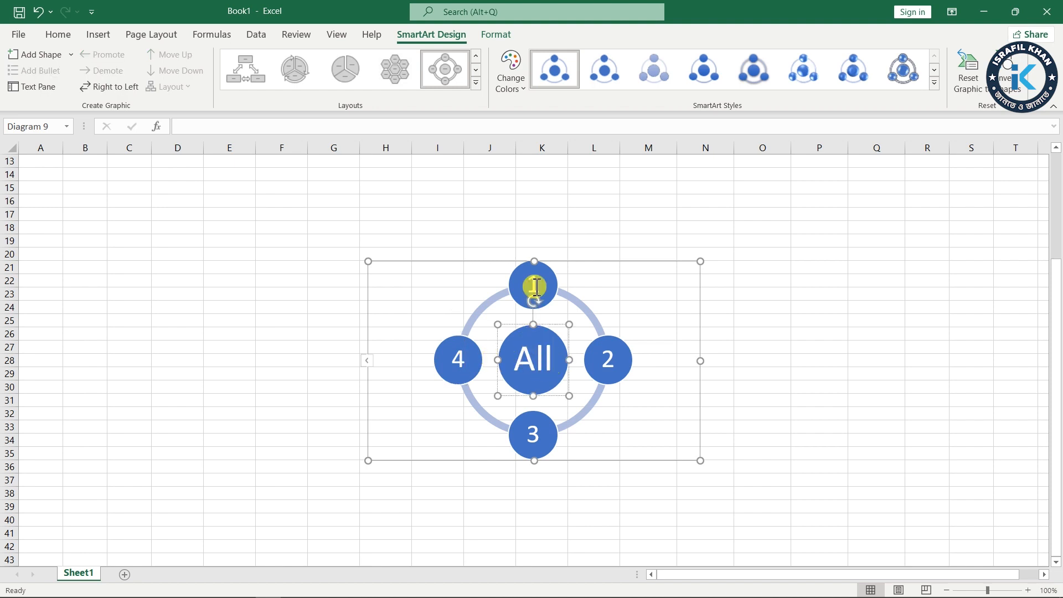
pyautogui.click(790, 294)
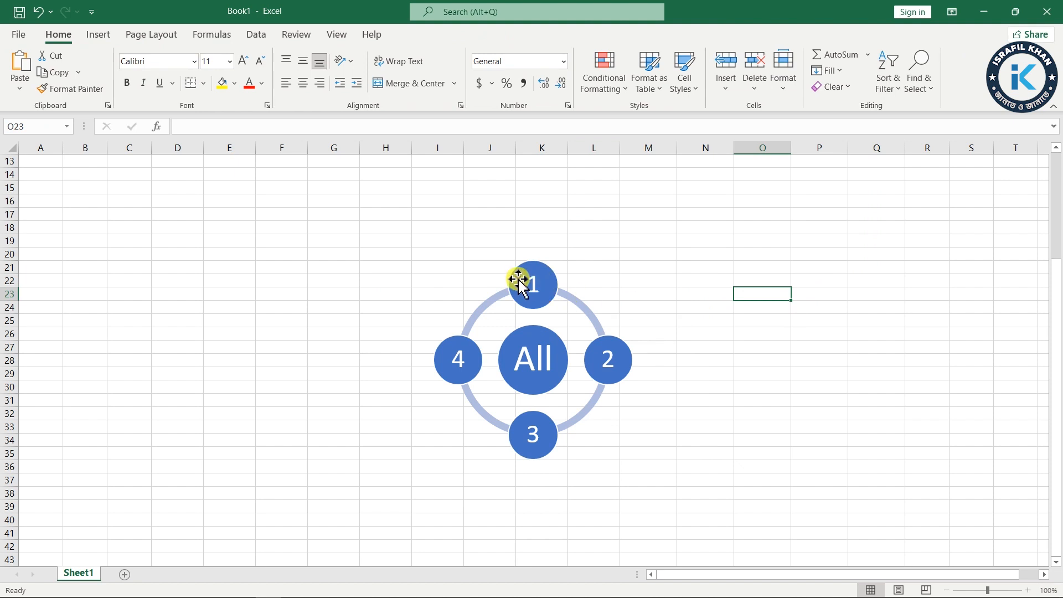
# Add two empty circles to the SmartArt ring, one after circle 1 and another after that new circle
pyautogui.click(542, 285)
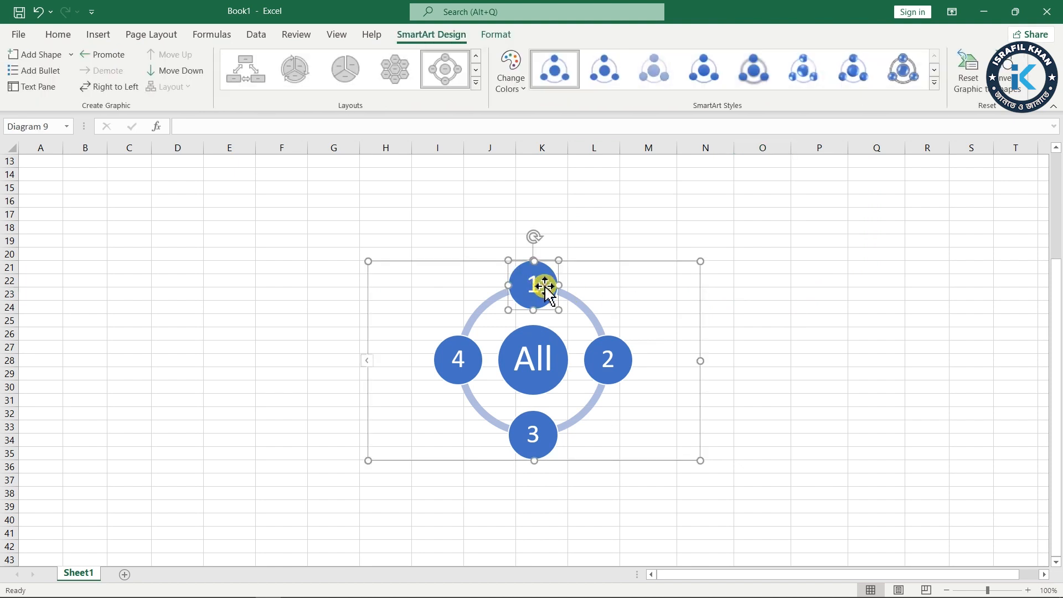
pyautogui.rightClick(543, 285)
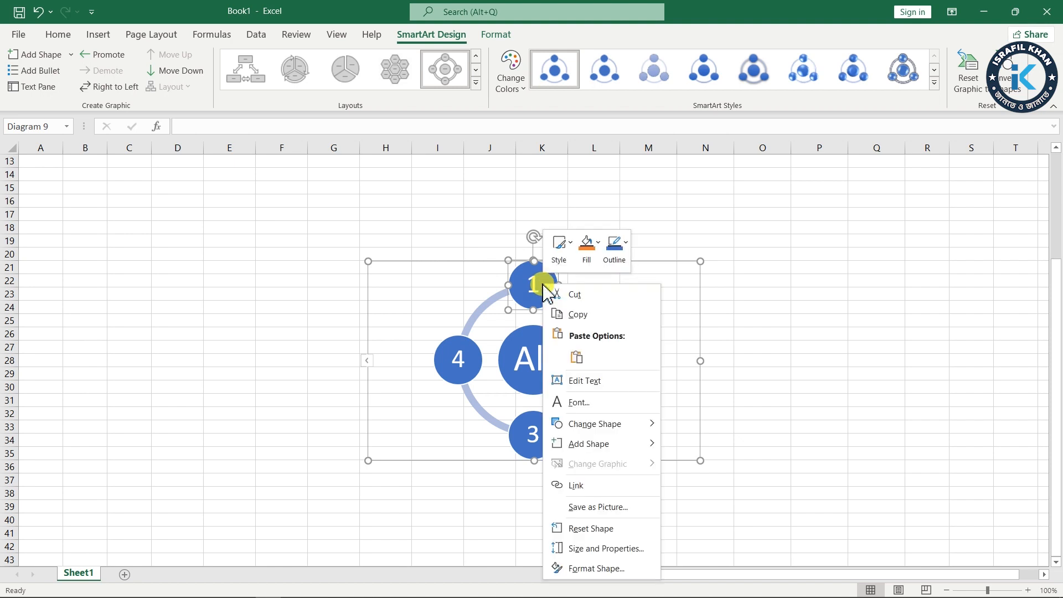
pyautogui.moveTo(606, 450)
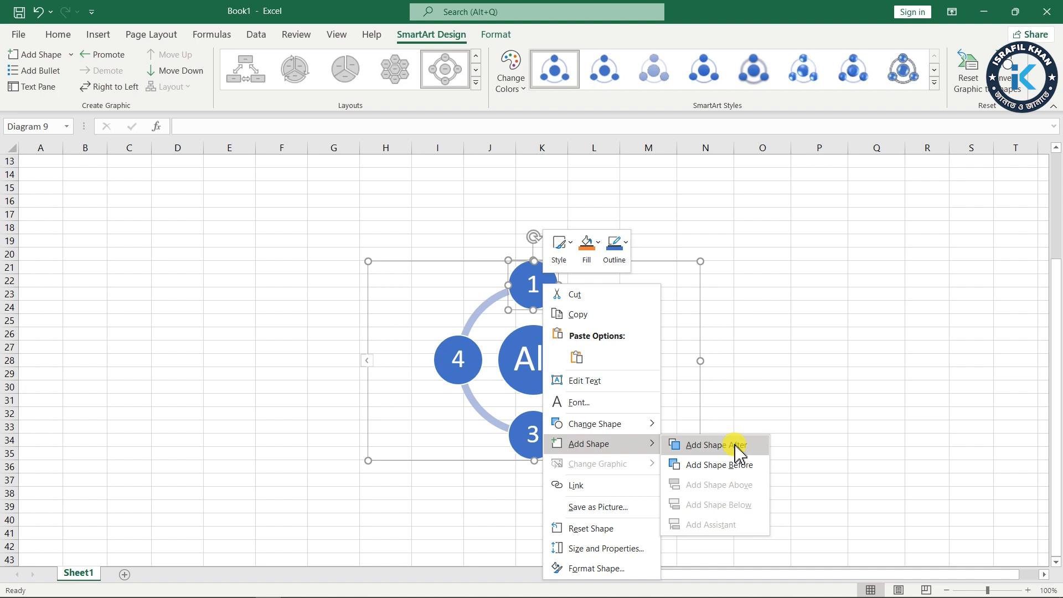
pyautogui.click(717, 445)
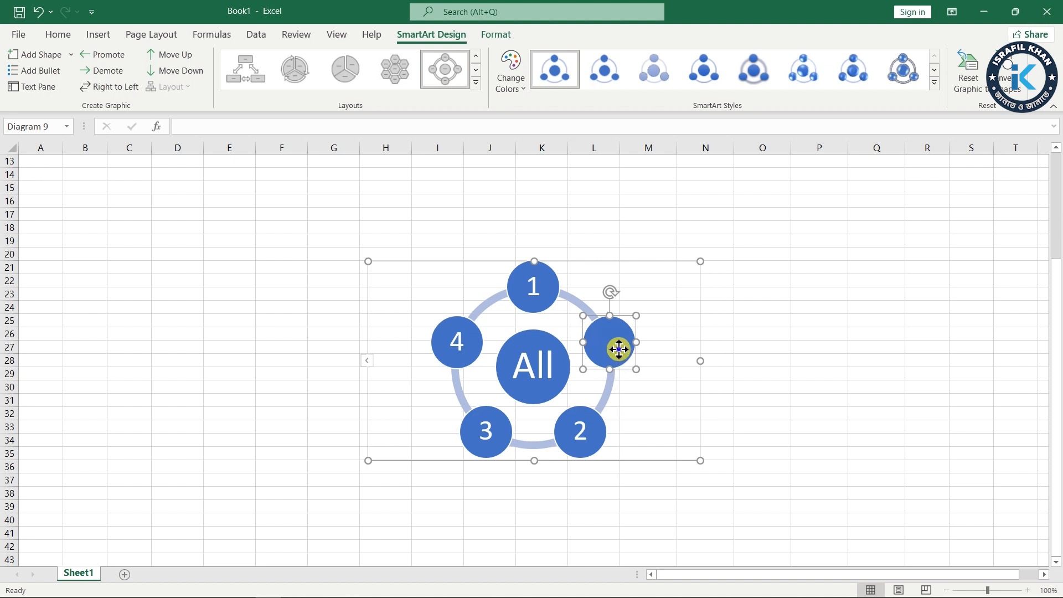
pyautogui.rightClick(615, 353)
pyautogui.moveTo(704, 214)
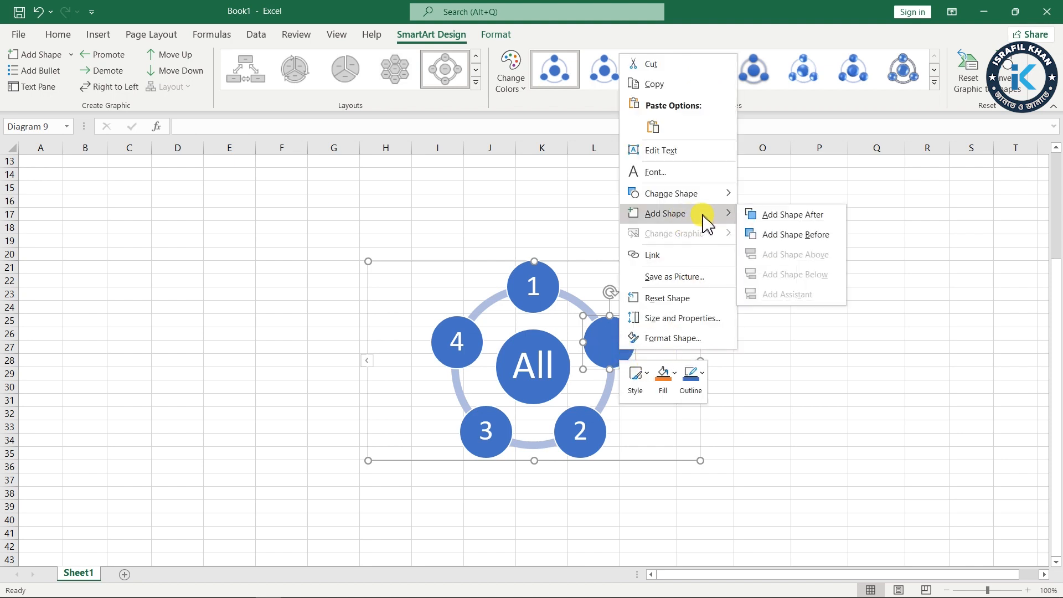
pyautogui.click(785, 223)
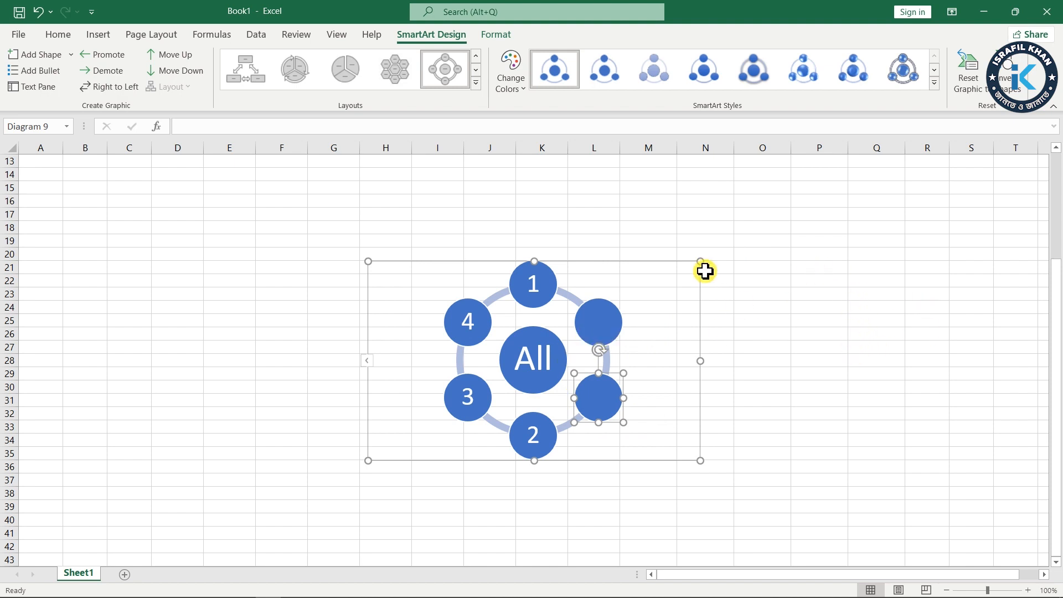
# Apply a bevelled 3-D SmartArt style to the radial cycle diagram and expand the gallery of styles
pyautogui.click(549, 364)
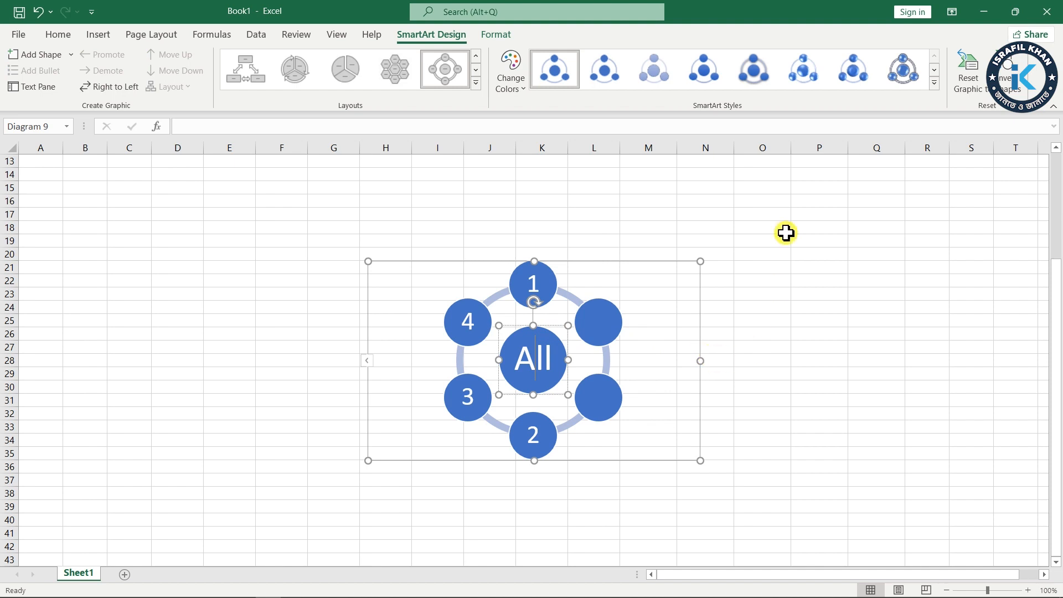
pyautogui.click(808, 81)
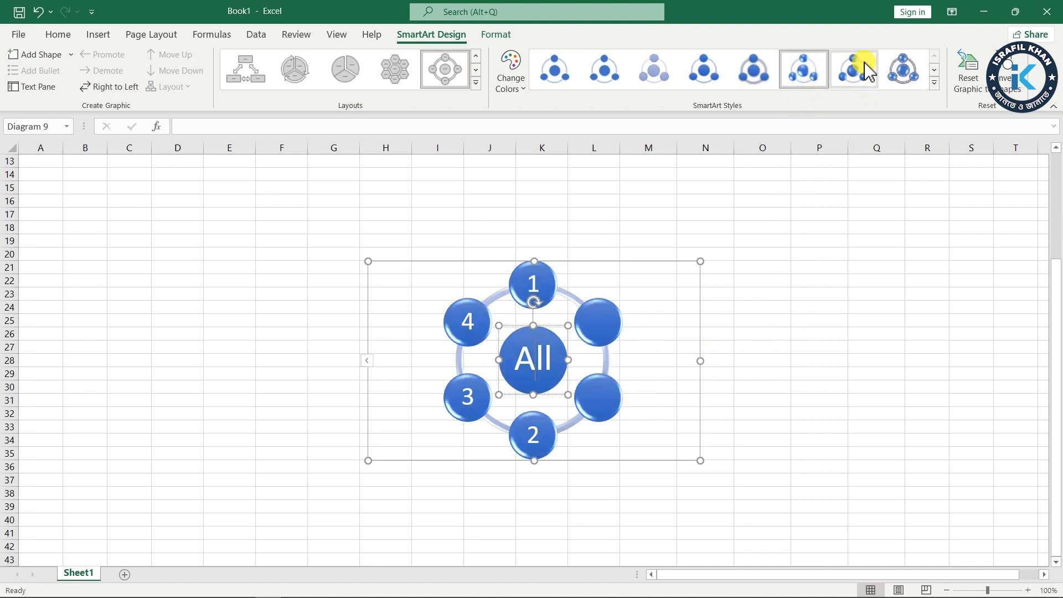
pyautogui.click(863, 79)
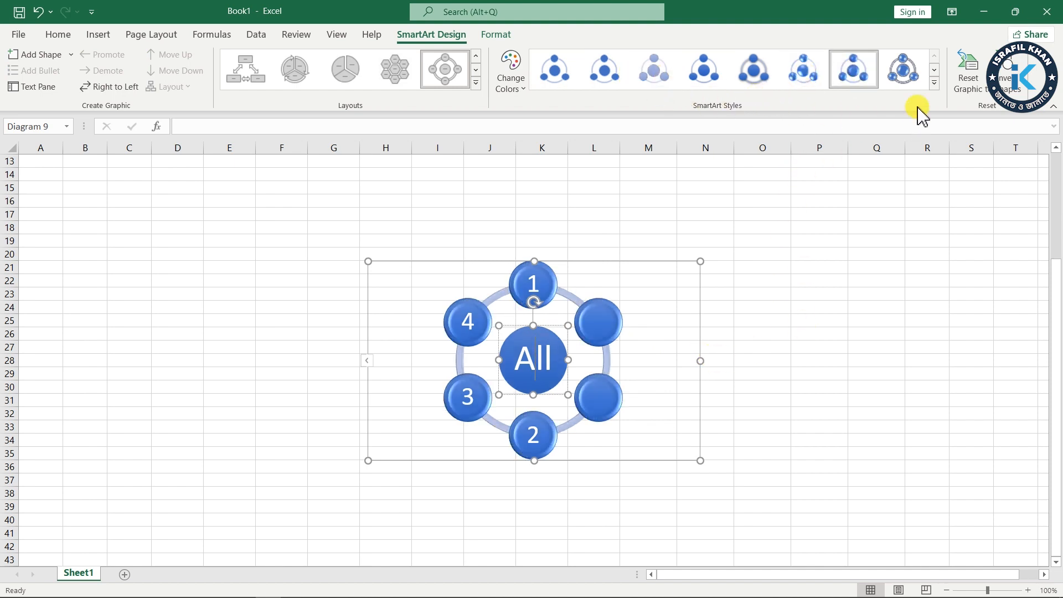
pyautogui.click(935, 84)
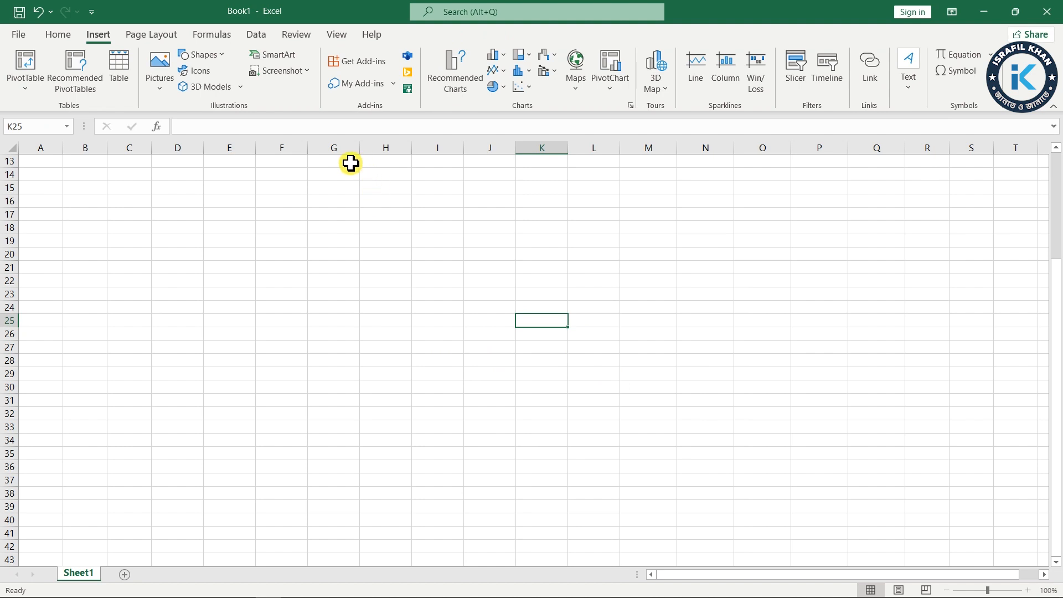
# Try to insert a screen clipping into the worksheet
pyautogui.click(309, 71)
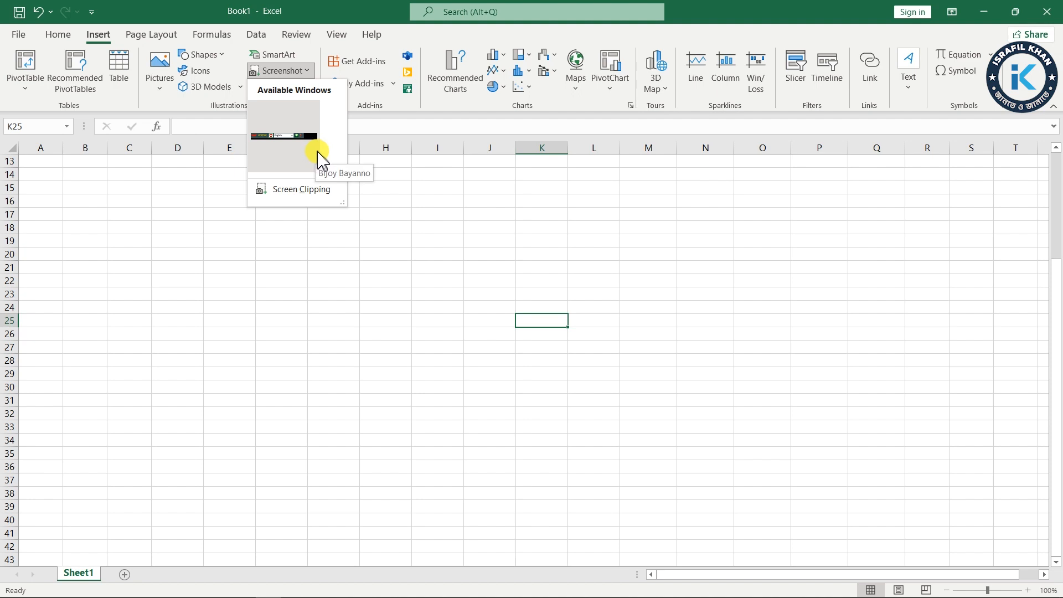
pyautogui.click(301, 189)
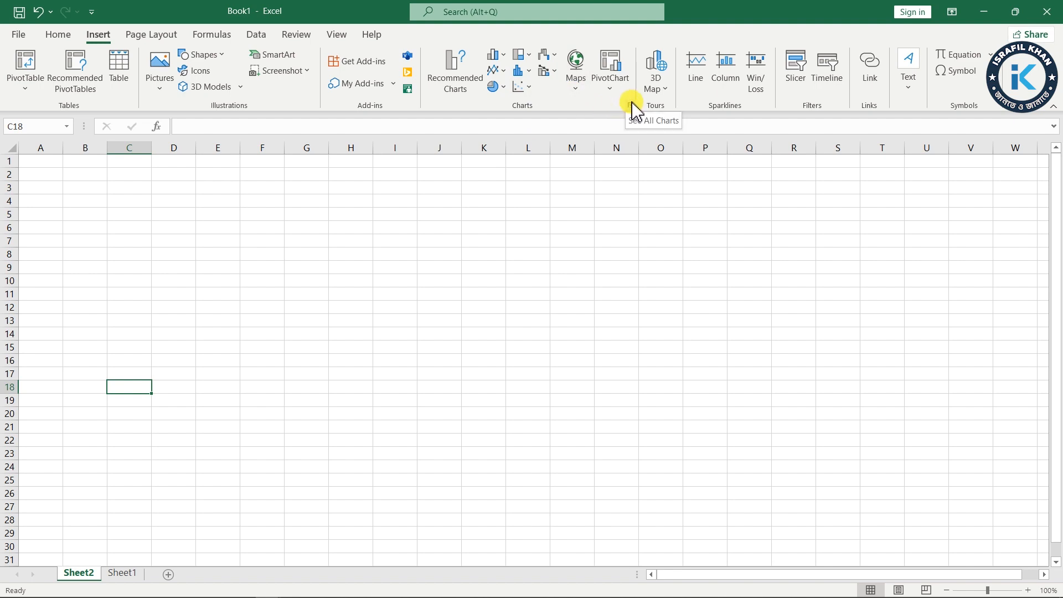
# Insert a blank 3-D pie chart on Sheet2
pyautogui.click(504, 92)
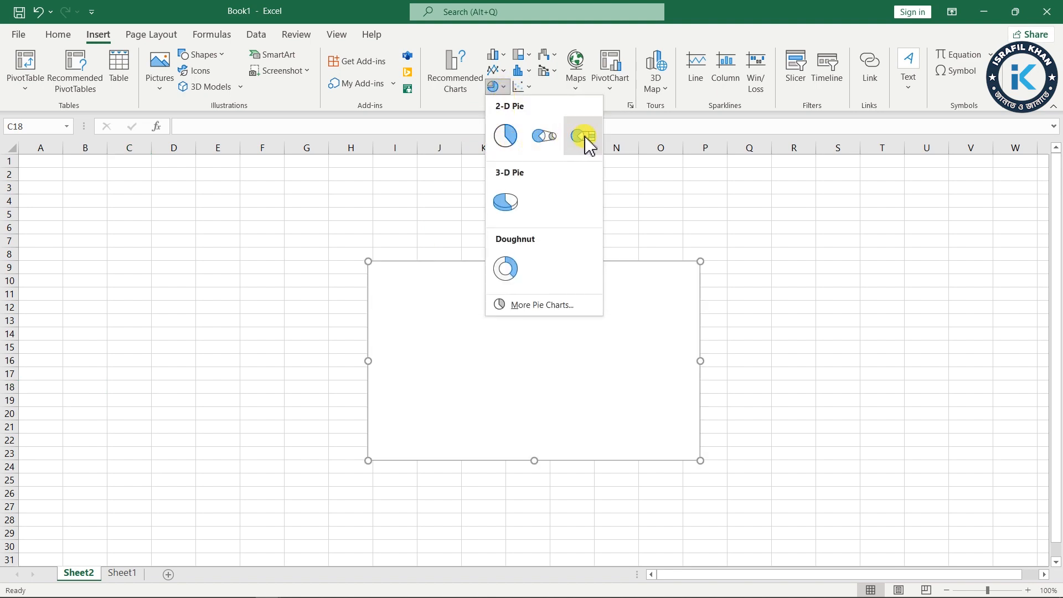
pyautogui.click(514, 208)
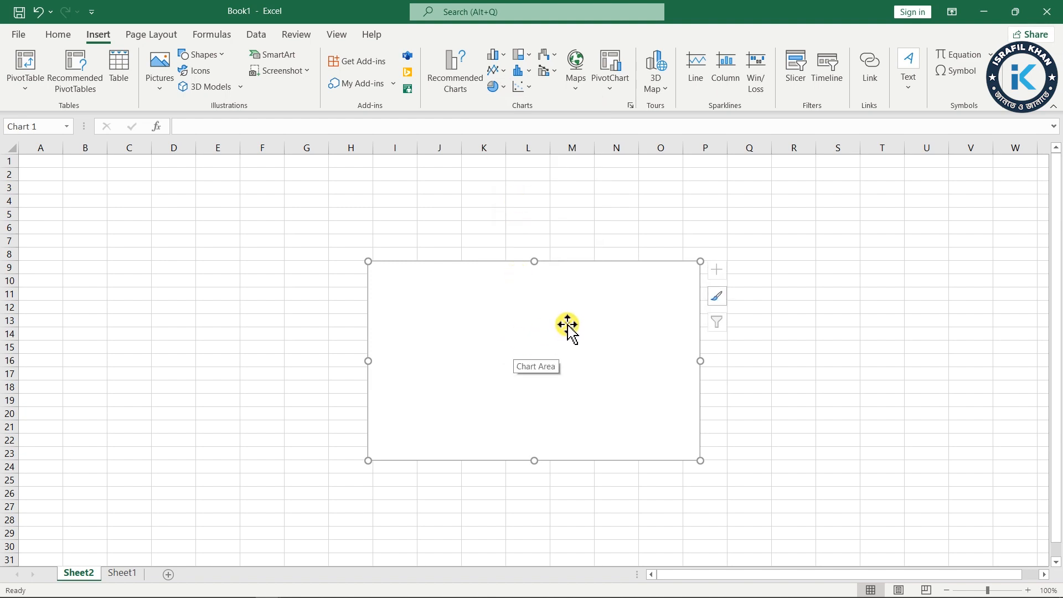
pyautogui.rightClick(553, 297)
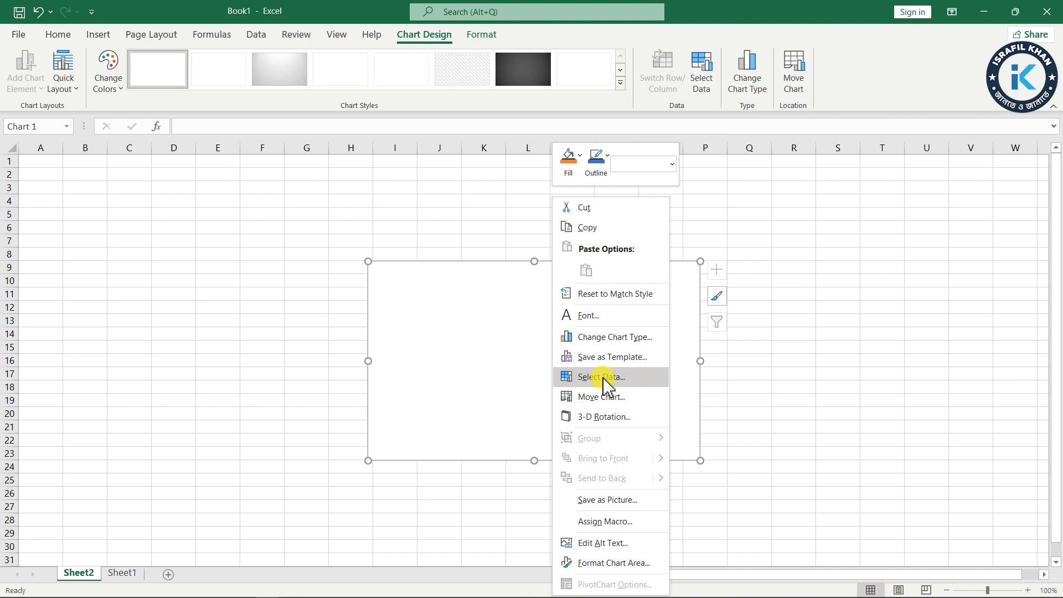
pyautogui.click(165, 290)
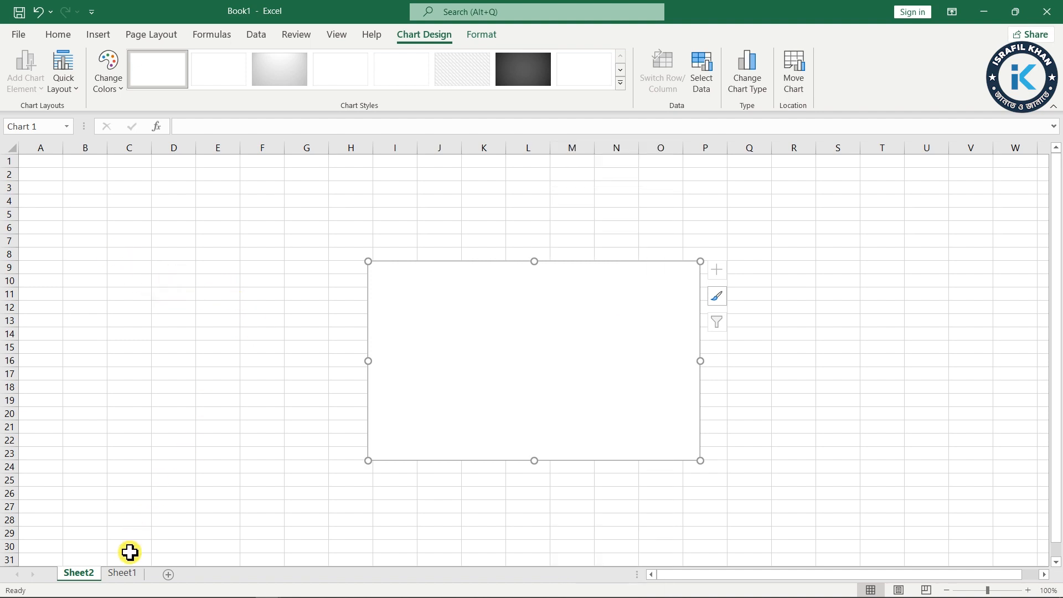
# Copy the student marks table B3:E13 from Sheet1 to Sheet2 starting at cell B6, and auto-fit the Name column's width
pyautogui.click(123, 574)
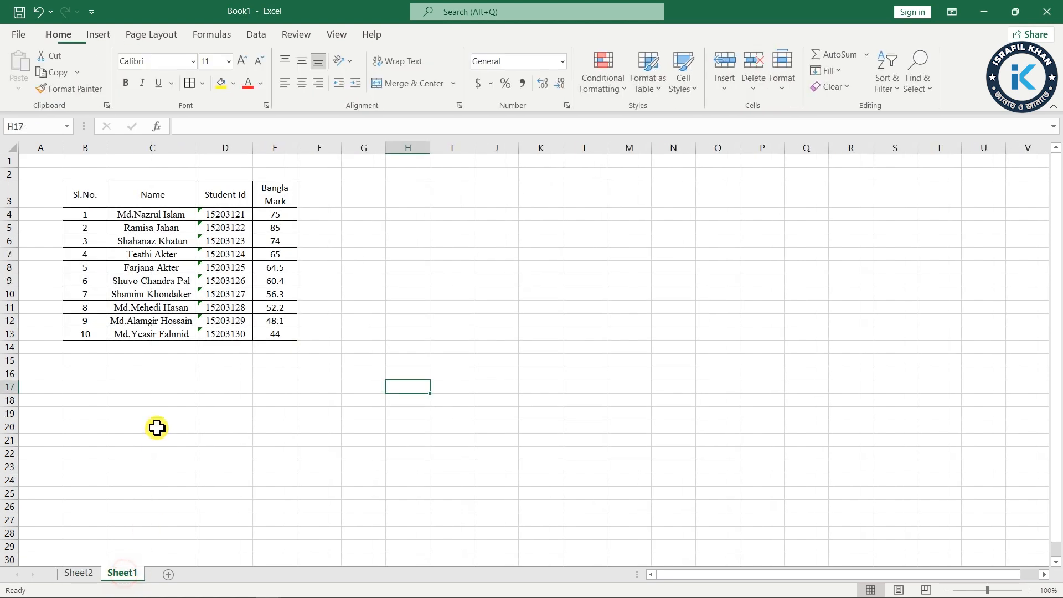
pyautogui.moveTo(89, 202); pyautogui.dragTo(277, 333)
pyautogui.hotkey('ctrl', 'c')
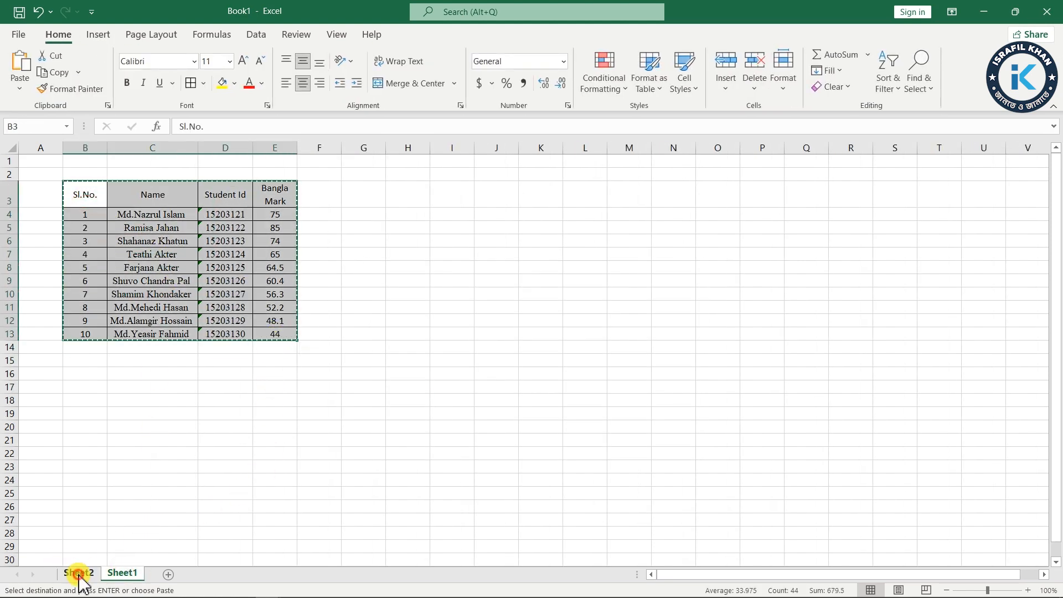
pyautogui.click(77, 574)
pyautogui.moveTo(78, 227); pyautogui.dragTo(293, 426)
pyautogui.hotkey('ctrl', 'v')
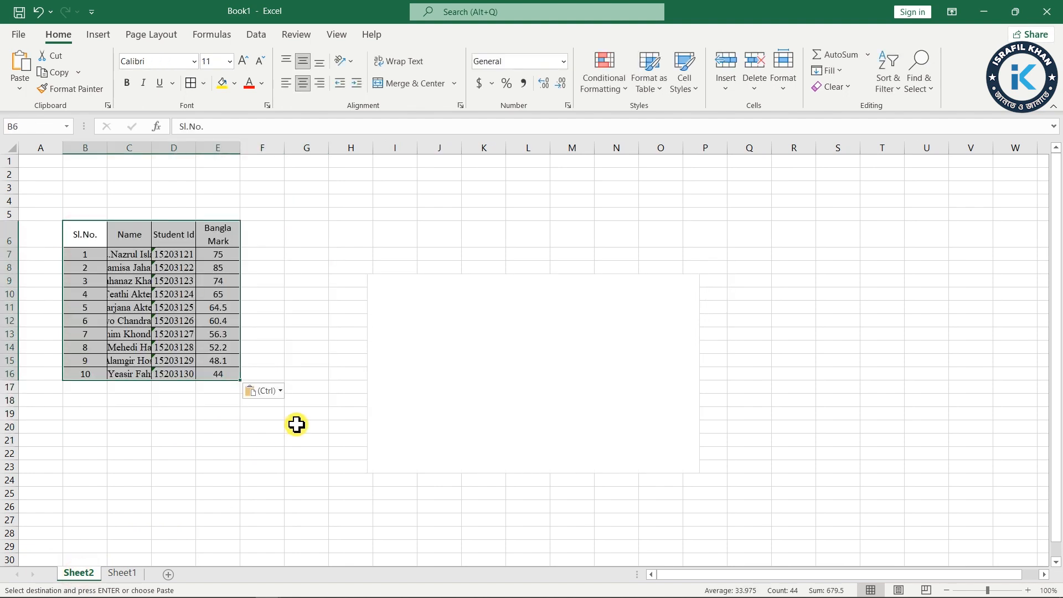
pyautogui.doubleClick(151, 154)
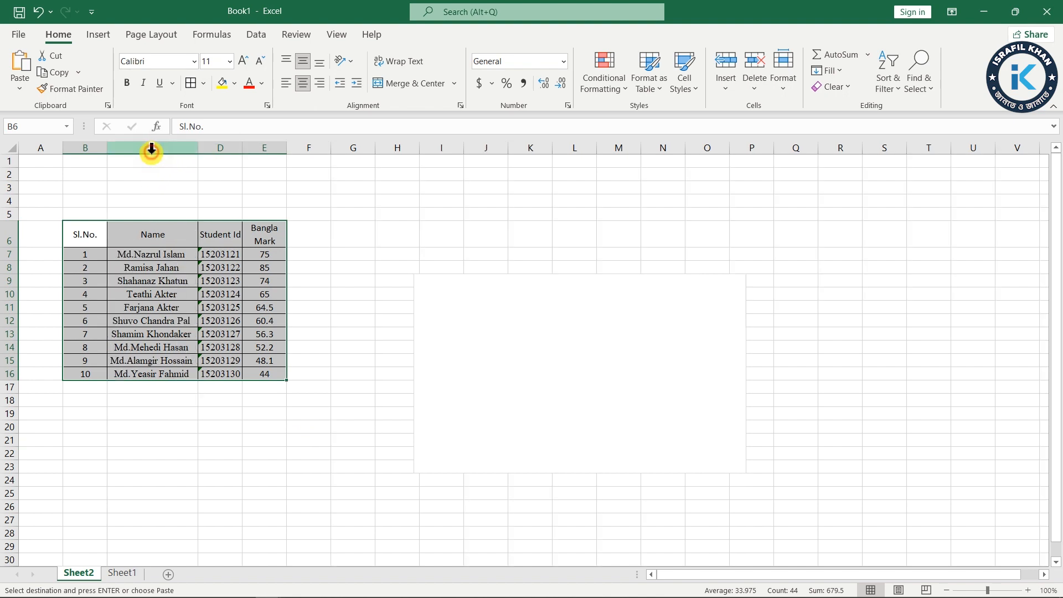
# Auto-fit the Student Id column's width and set the blank 3-D pie chart's data range to B6:E16 on Sheet2
pyautogui.doubleClick(242, 147)
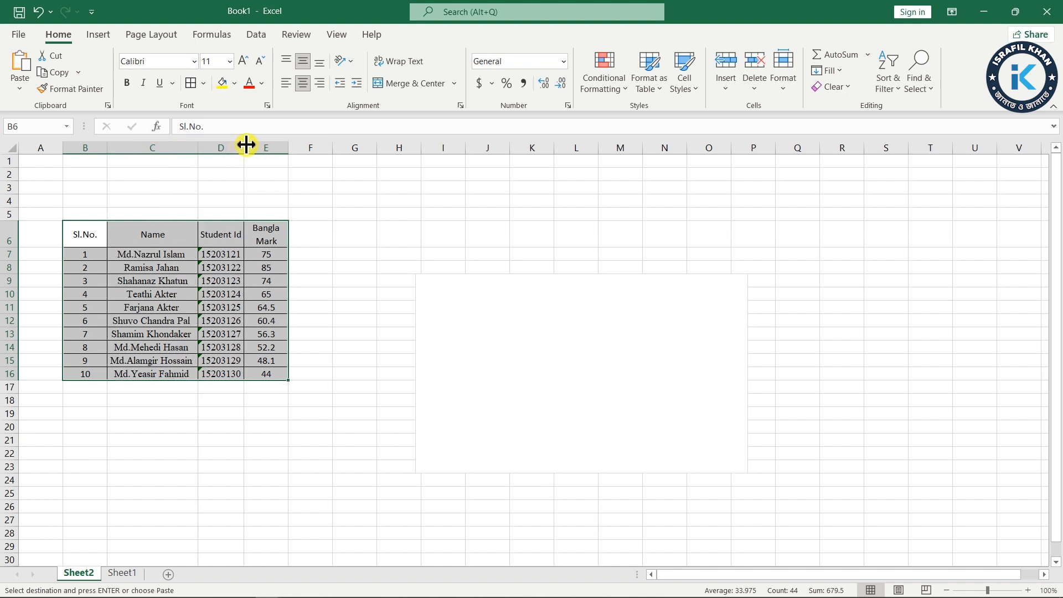
pyautogui.click(203, 399)
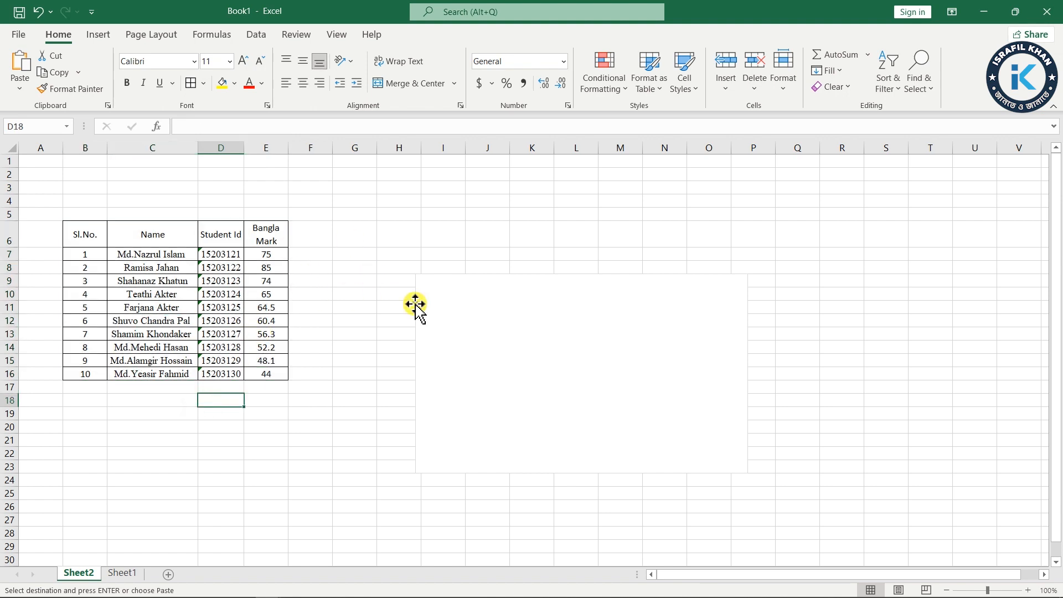
pyautogui.click(602, 371)
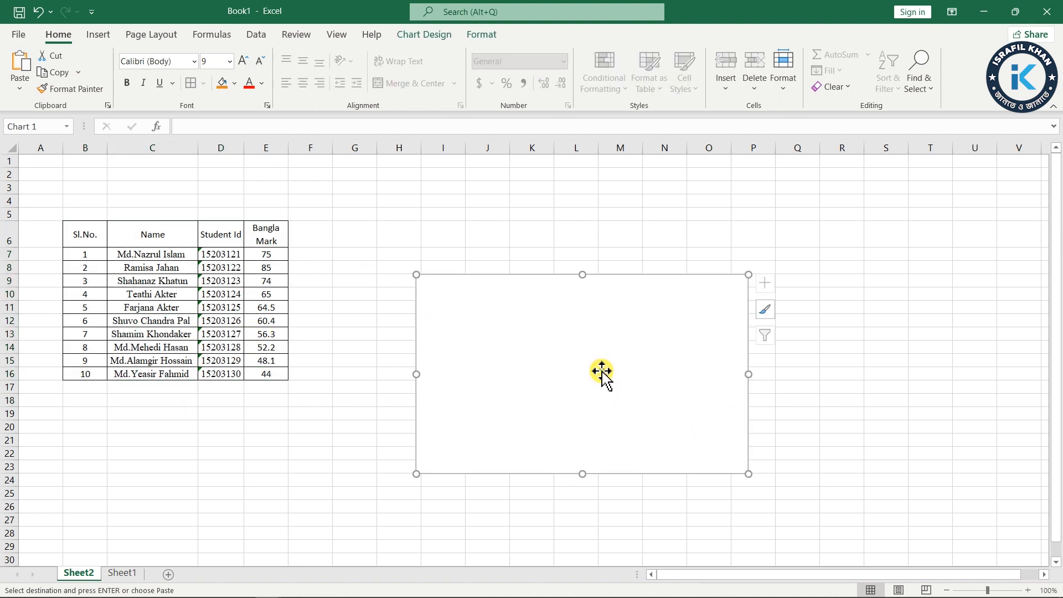
pyautogui.rightClick(572, 350)
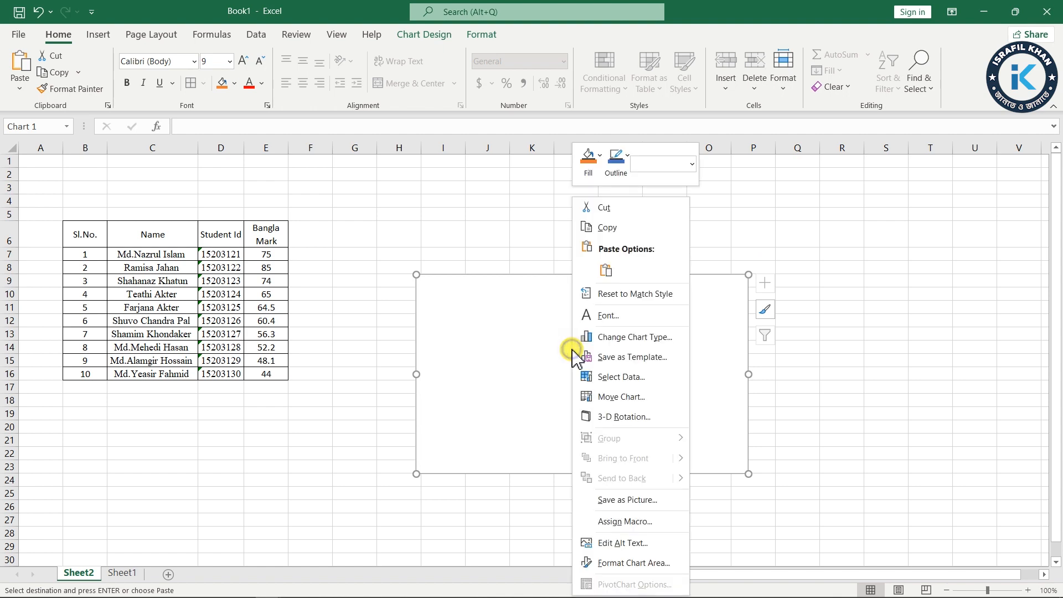
pyautogui.click(630, 384)
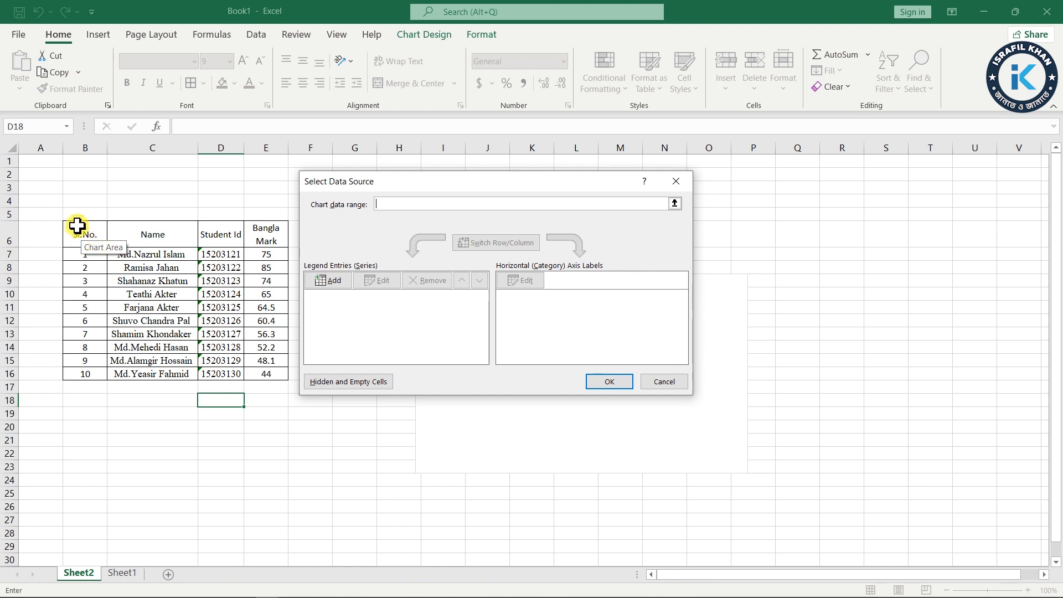
pyautogui.moveTo(69, 227); pyautogui.dragTo(263, 370)
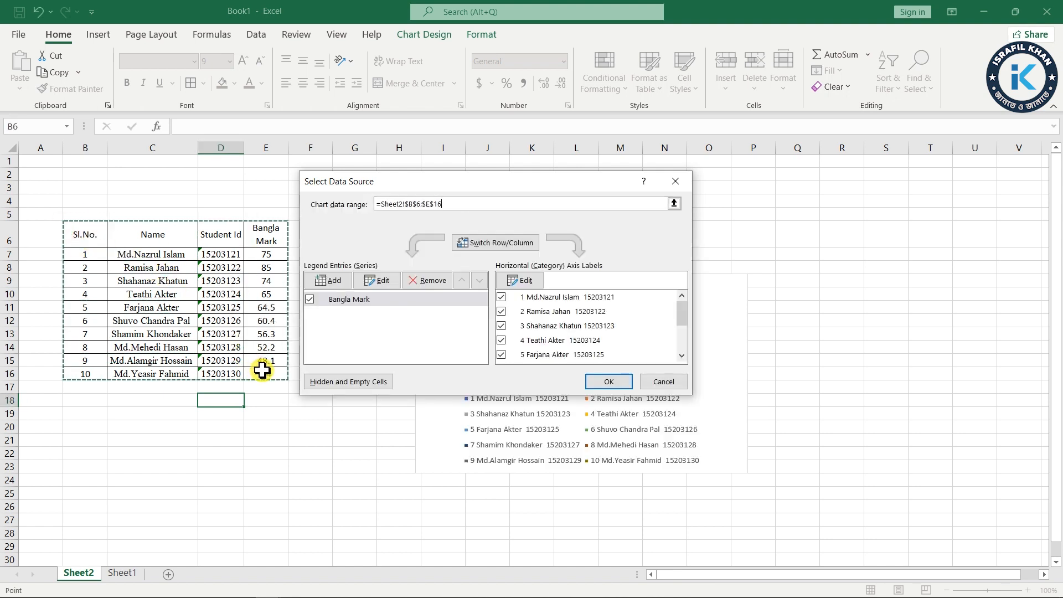
pyautogui.click(605, 386)
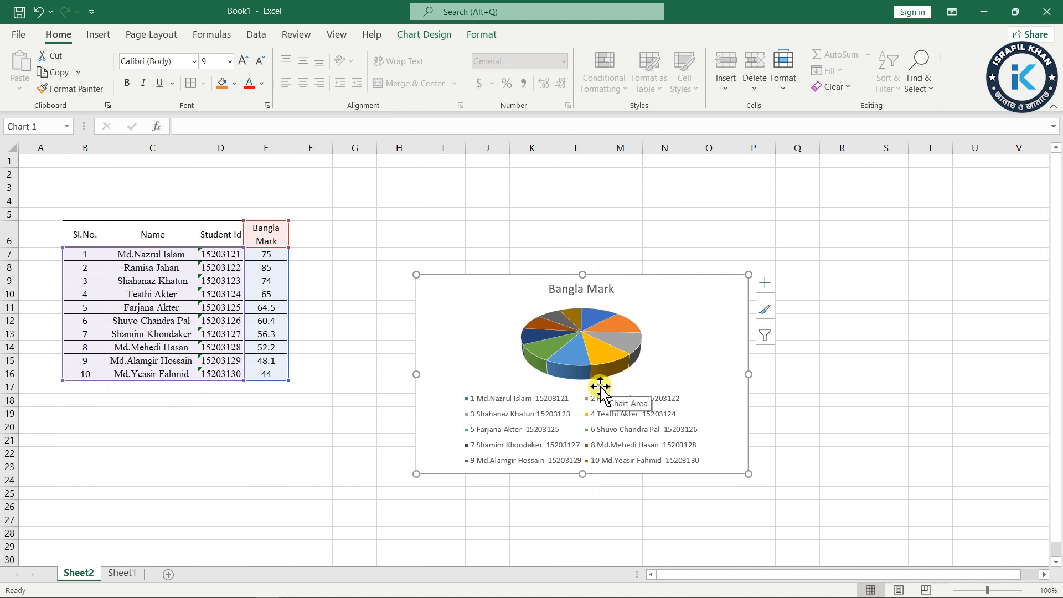
# Enlarge the 3-D pie chart so it spans roughly from cell G3 to cell S26
pyautogui.click(569, 368)
pyautogui.moveTo(555, 310); pyautogui.dragTo(555, 310)
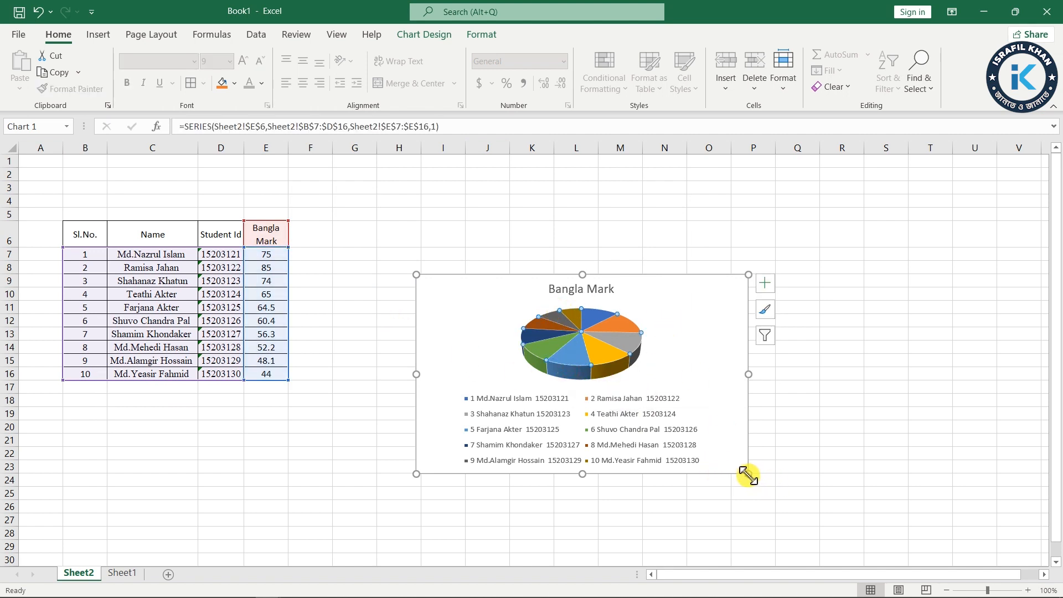
pyautogui.moveTo(749, 474); pyautogui.dragTo(883, 508)
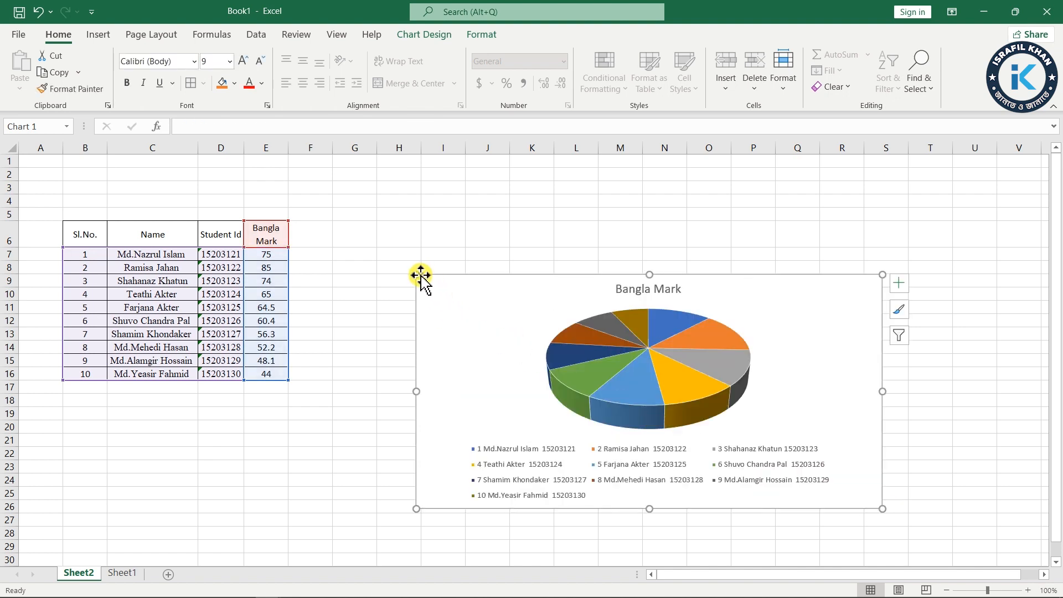
pyautogui.moveTo(415, 273); pyautogui.dragTo(364, 180)
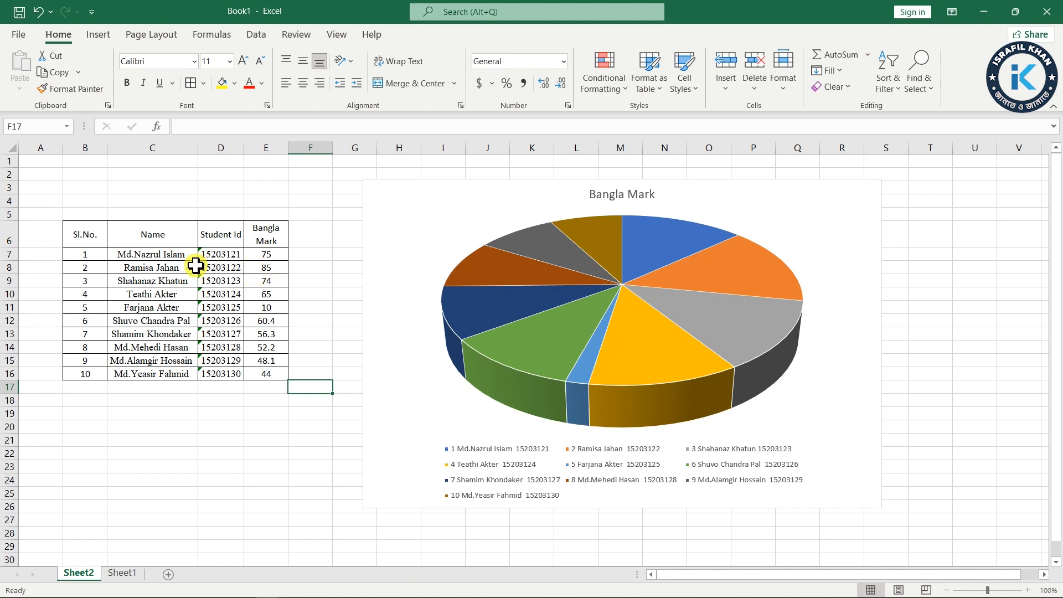
# Set the Bangla marks to 100 for the first student in E7 and 80 for the fifth student in E11
pyautogui.click(269, 256)
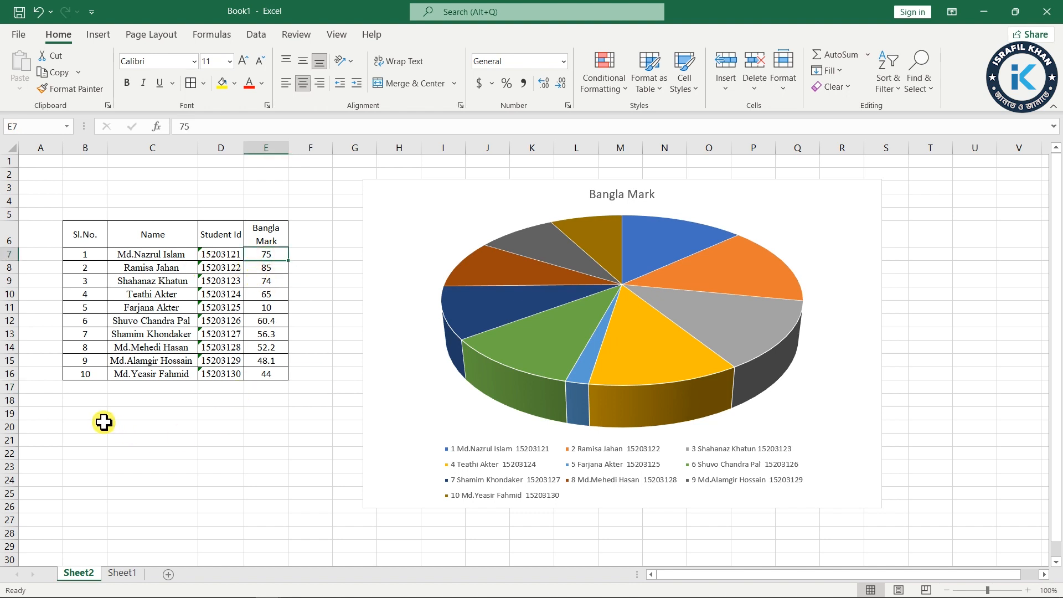
pyautogui.write('1')
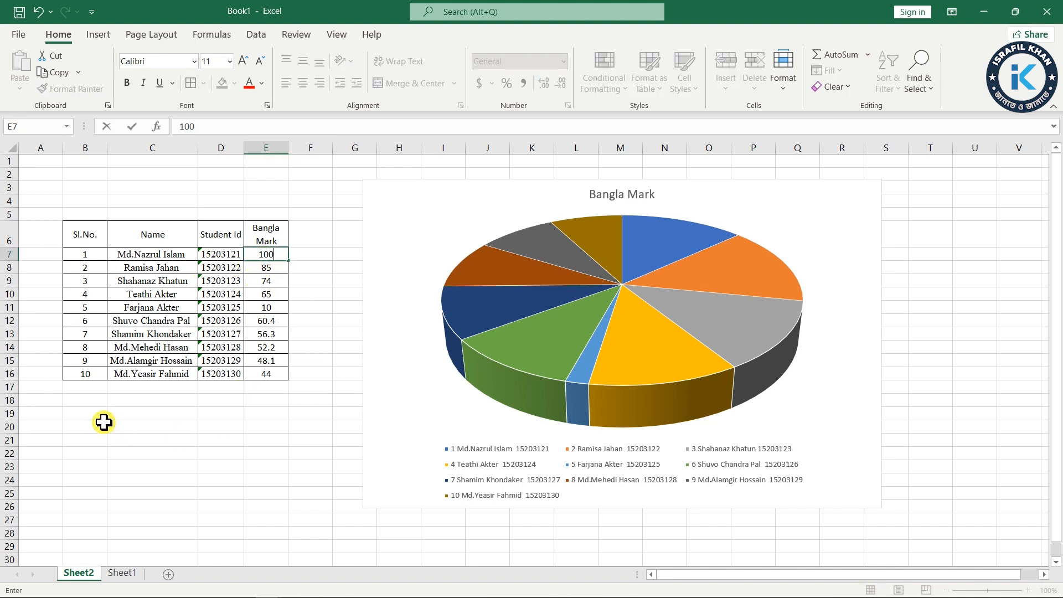
pyautogui.write('00')
pyautogui.click(342, 347)
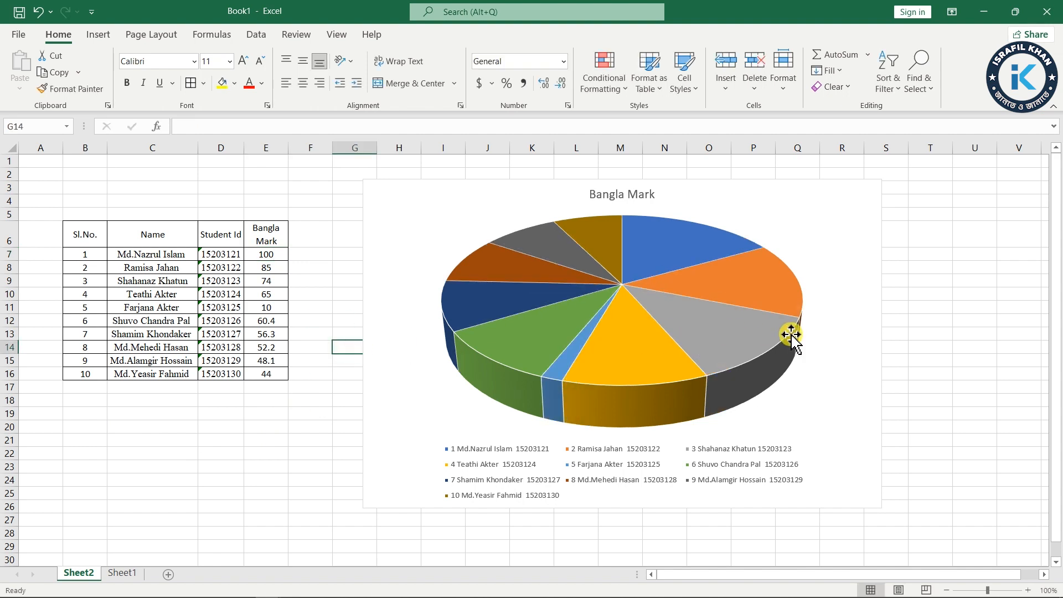
pyautogui.click(277, 308)
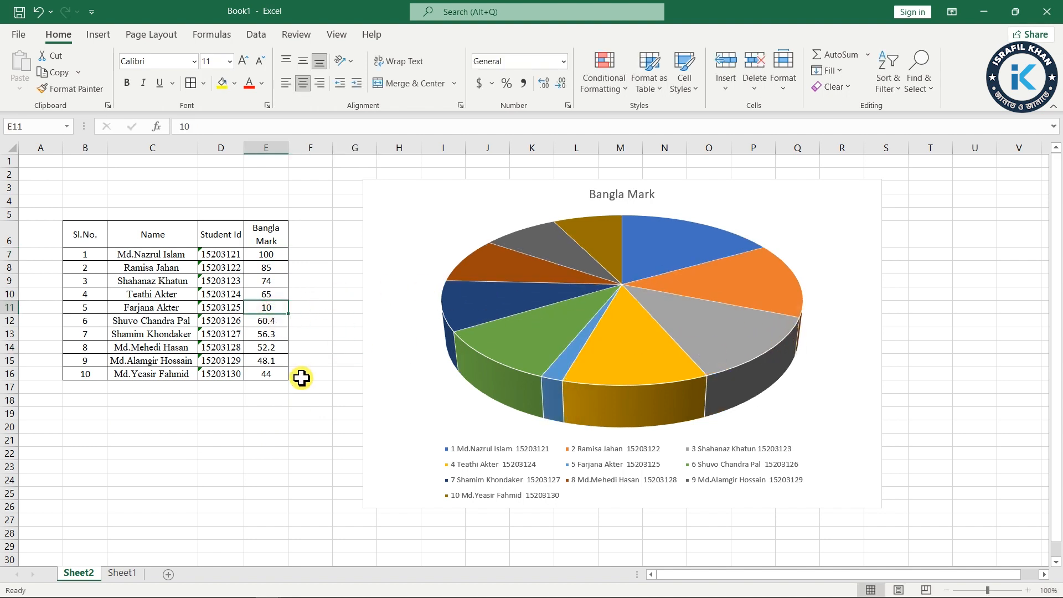
pyautogui.write('8')
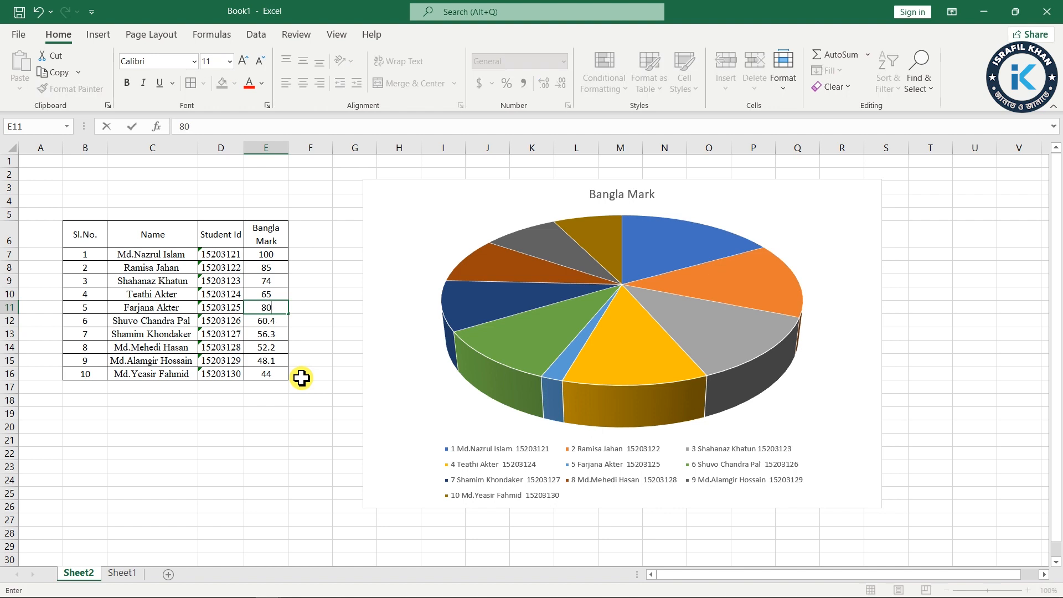
pyautogui.press('Tab')
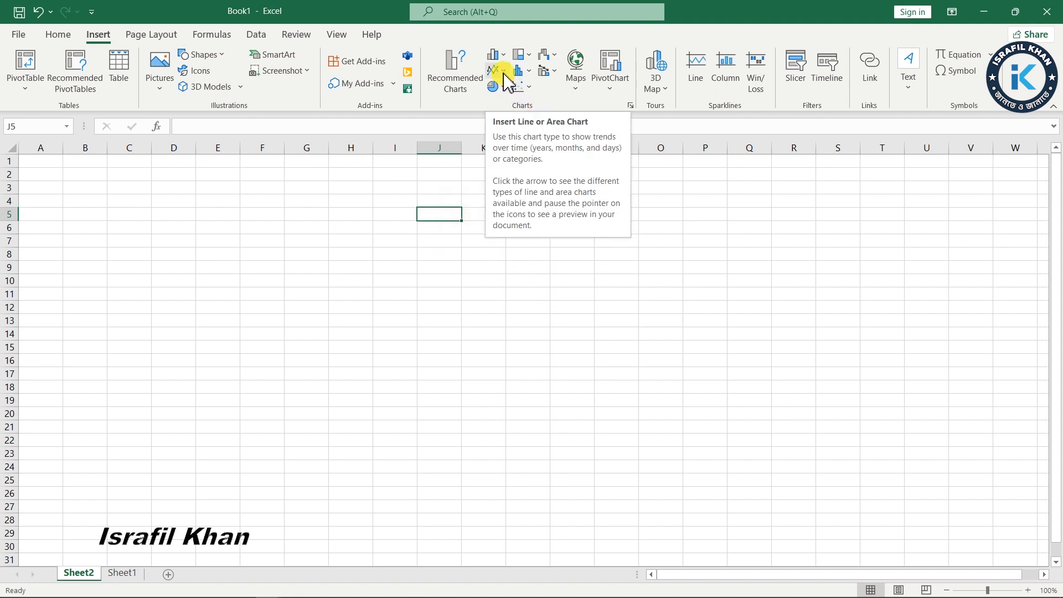
# Look through the scatter, column and combo chart types available for insertion
pyautogui.click(529, 88)
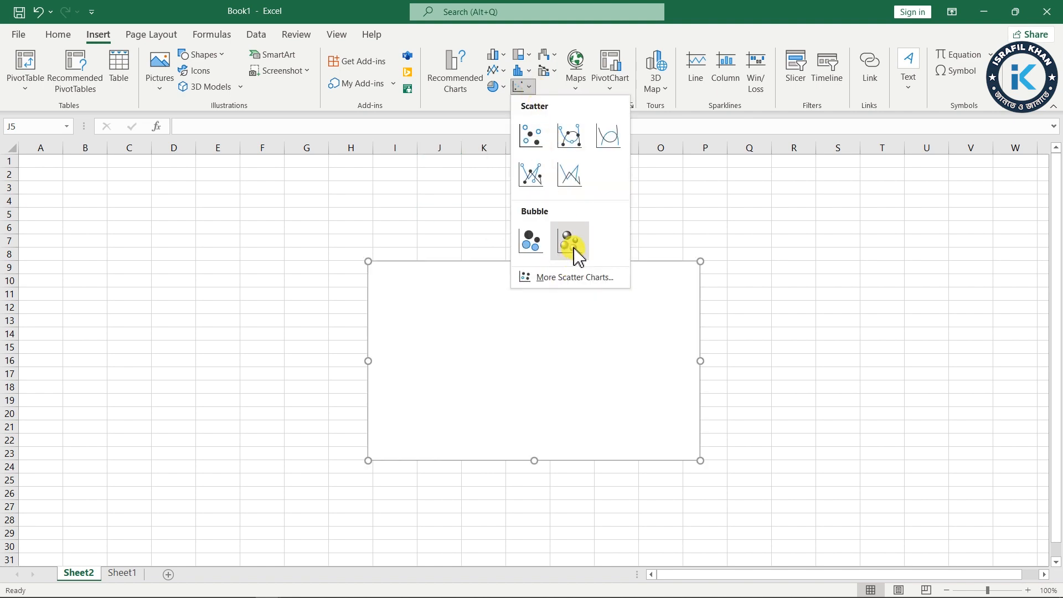
pyautogui.click(527, 72)
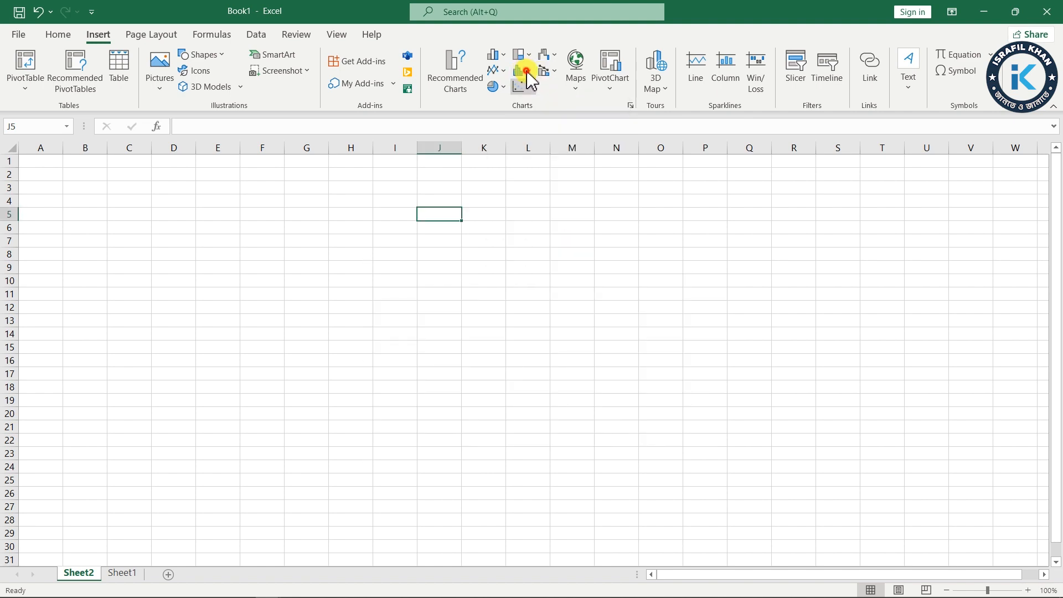
pyautogui.click(525, 55)
pyautogui.click(498, 54)
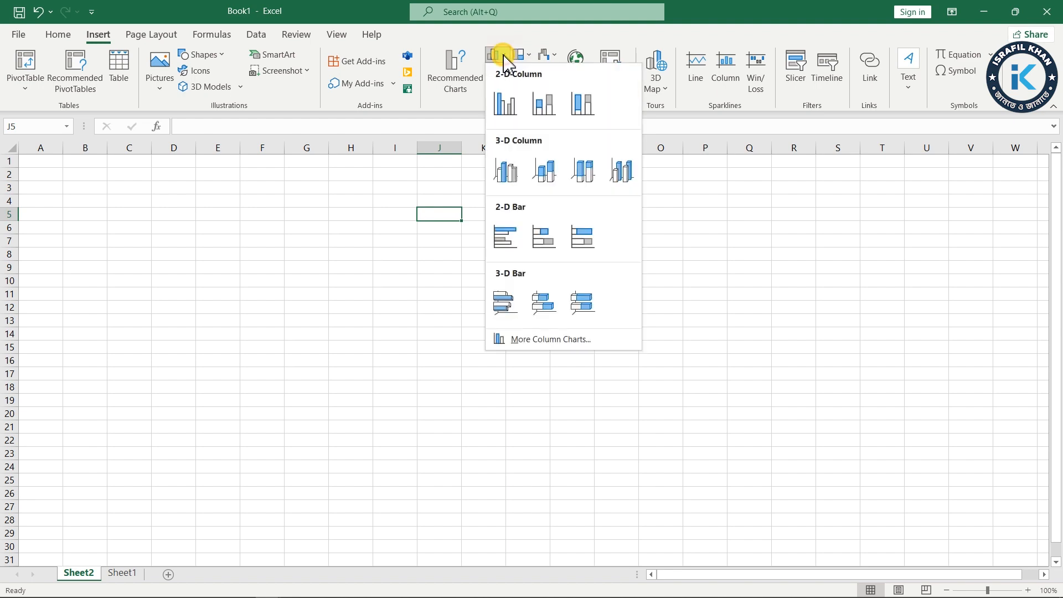
pyautogui.click(570, 58)
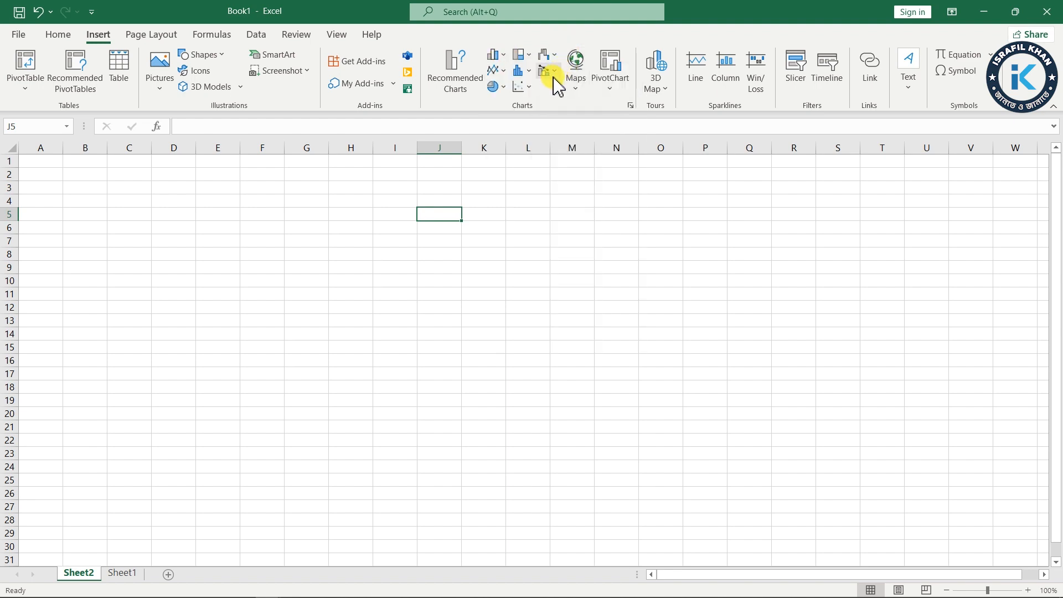
pyautogui.click(556, 74)
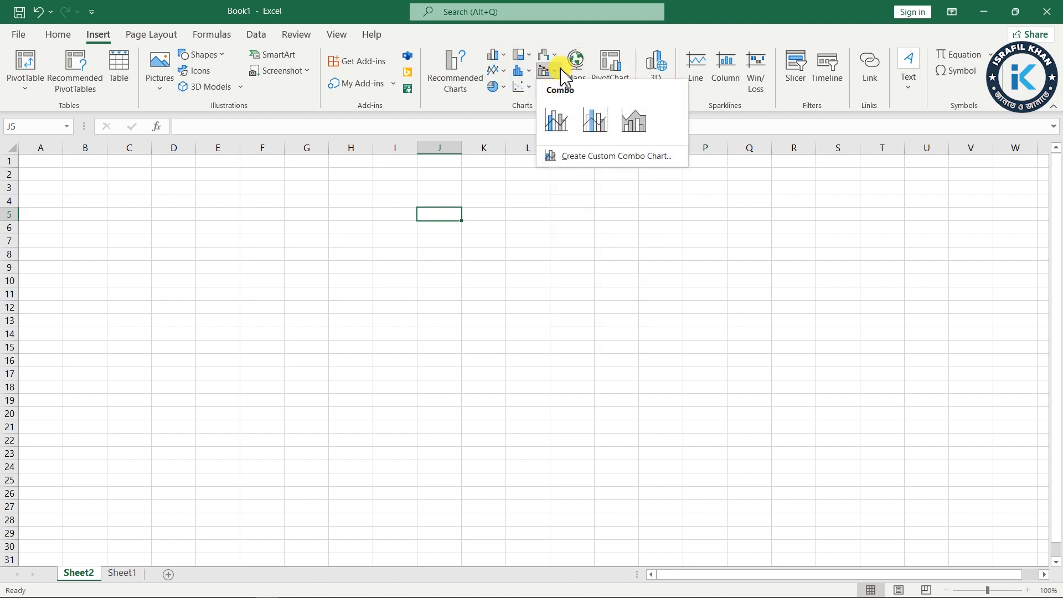
pyautogui.click(551, 77)
# Insert a blank 2-D stacked area chart on Sheet2
pyautogui.click(503, 77)
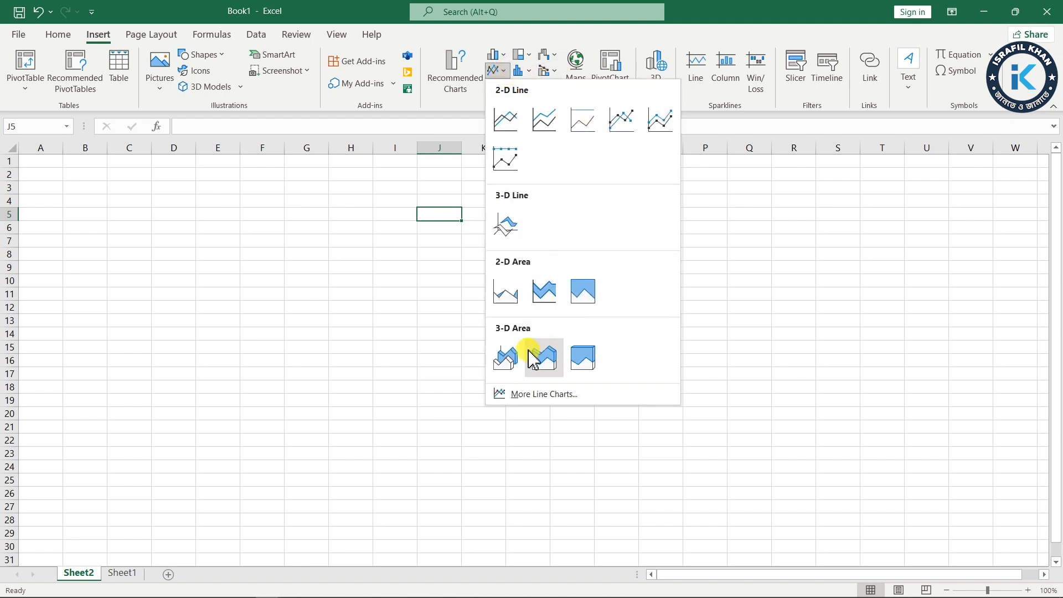
pyautogui.click(548, 294)
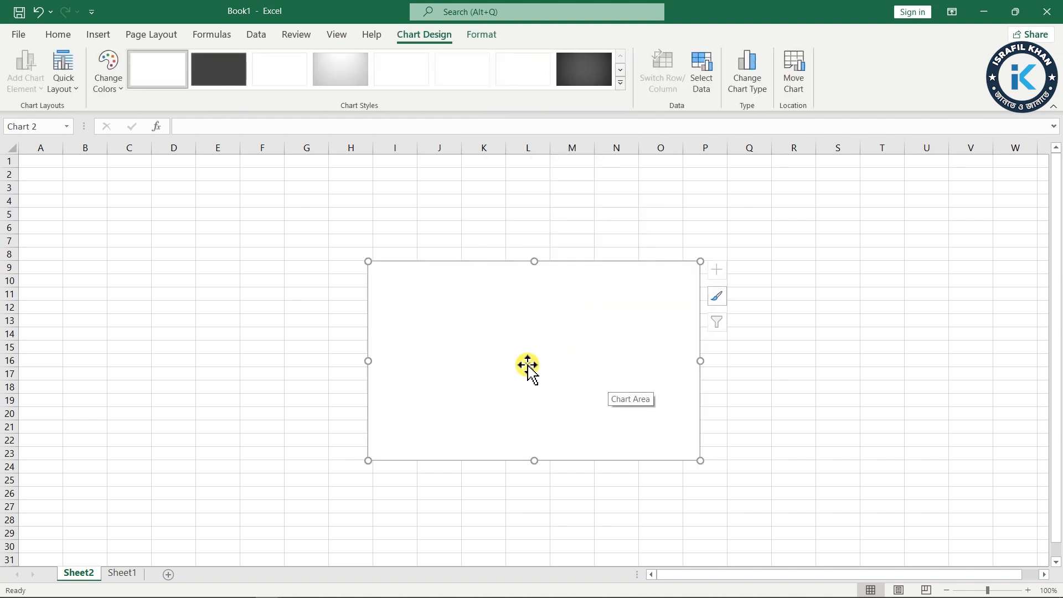
pyautogui.rightClick(509, 348)
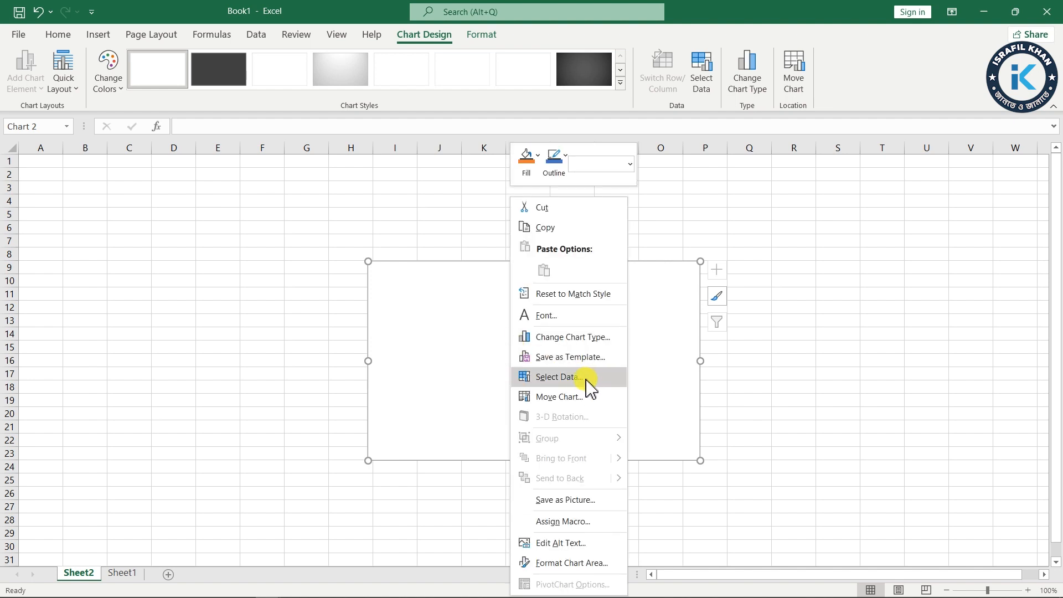
pyautogui.click(305, 346)
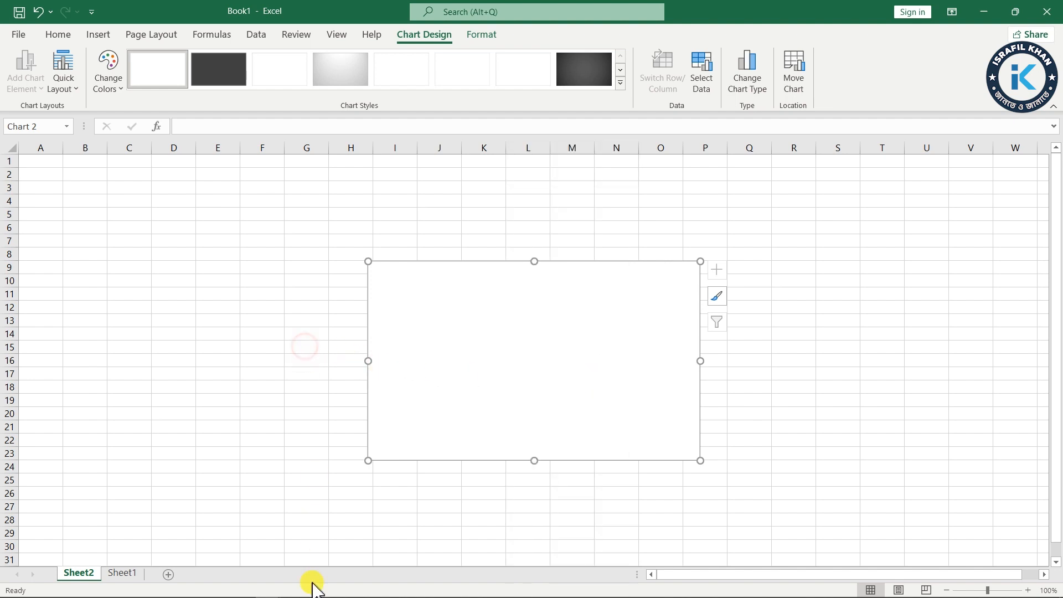
# Copy the marks table B3:E13 from Sheet1 to Sheet2 starting at B8, and auto-fit the Name and Student Id columns
pyautogui.click(126, 572)
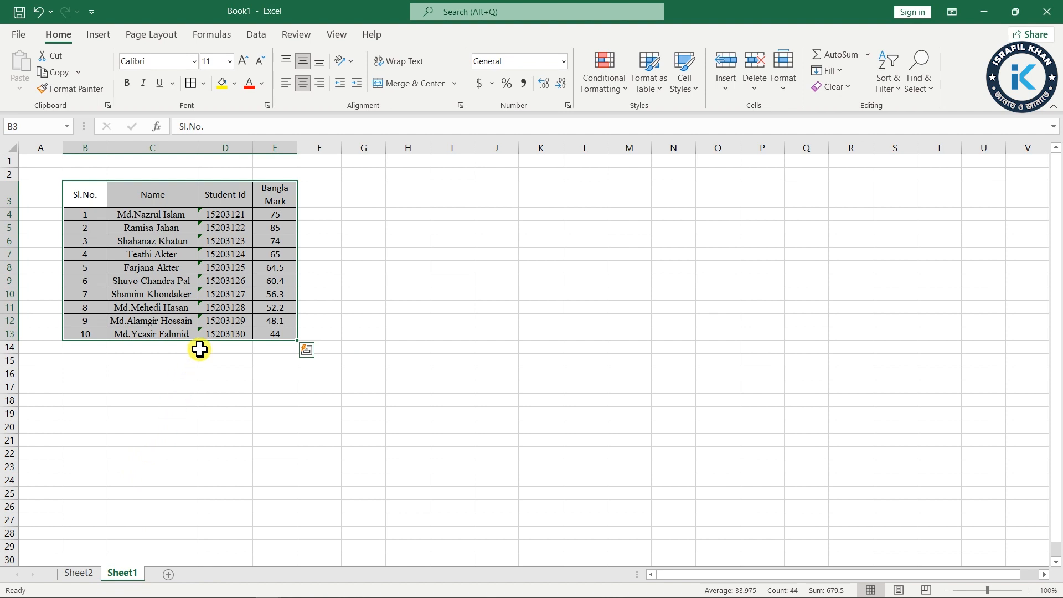
pyautogui.hotkey('ctrl', 'c')
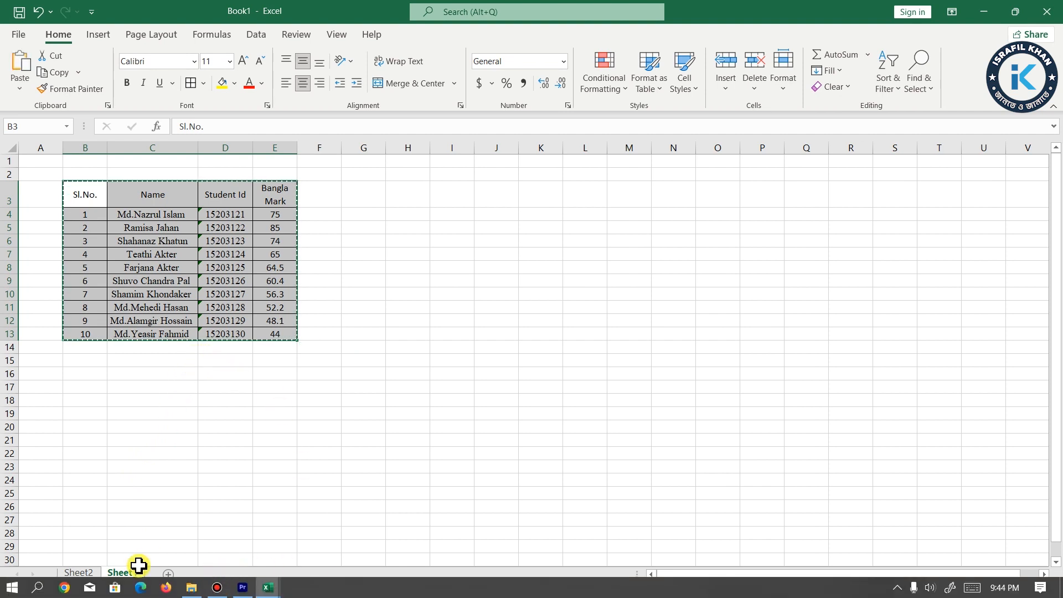
pyautogui.click(94, 573)
pyautogui.click(93, 258)
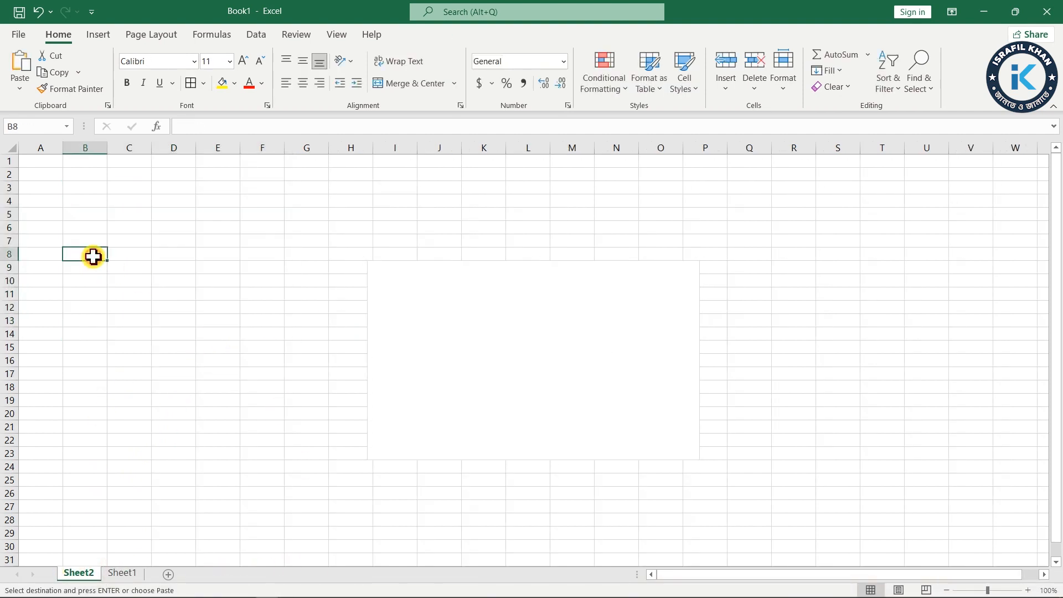
pyautogui.hotkey('ctrl', 'v')
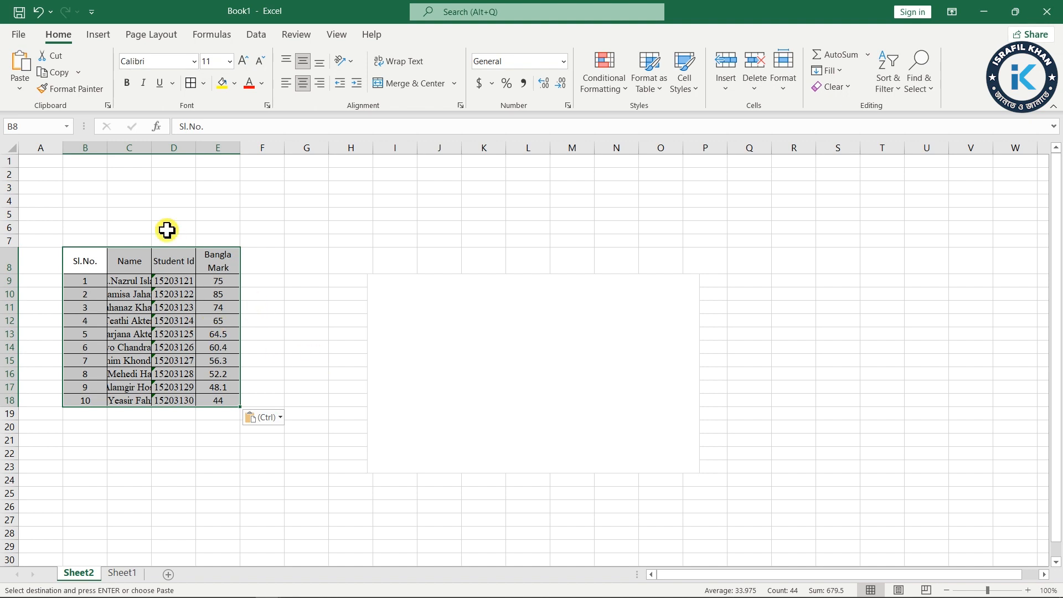
pyautogui.doubleClick(152, 147)
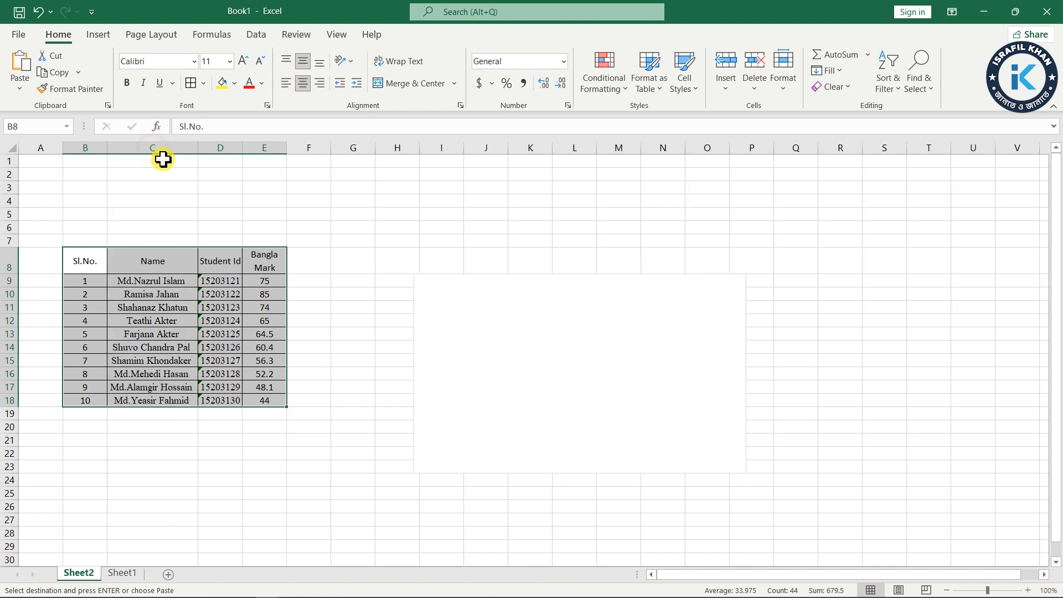
pyautogui.doubleClick(242, 147)
# Set the blank area chart's data range to the marks table B8:E18
pyautogui.click(573, 352)
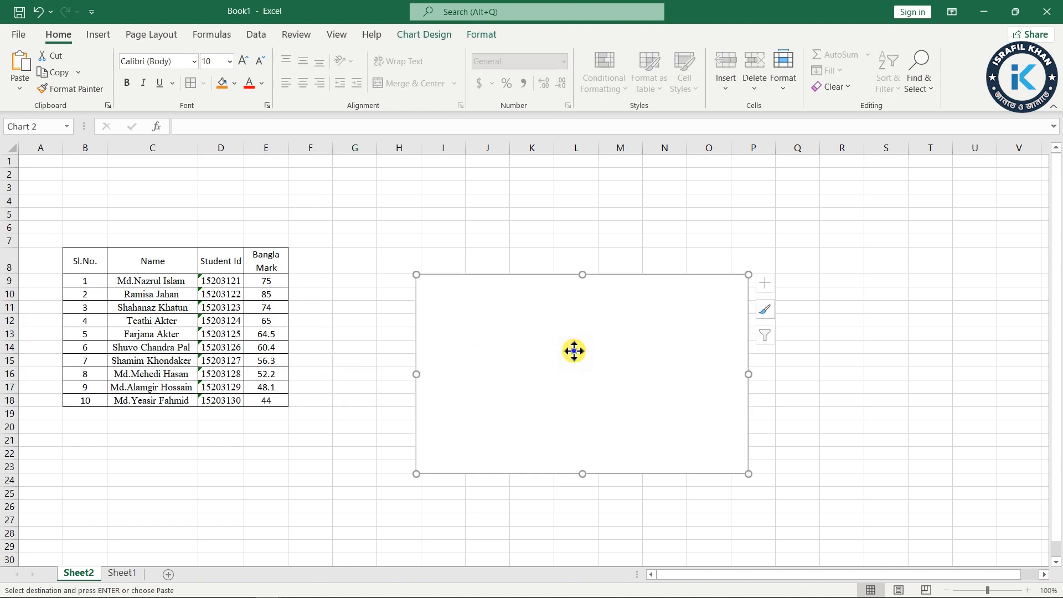
pyautogui.rightClick(574, 350)
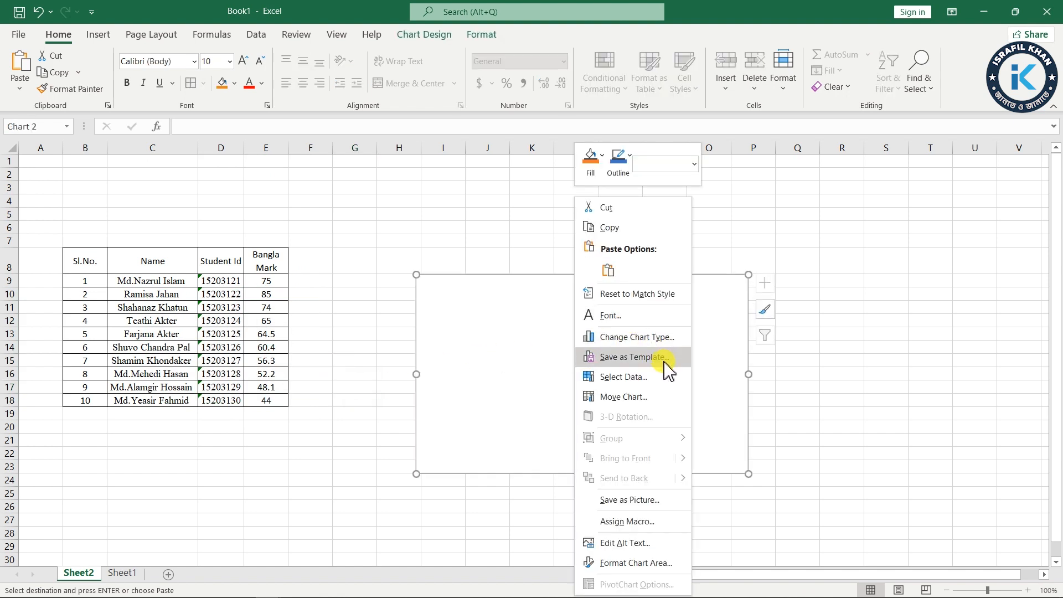
pyautogui.click(639, 377)
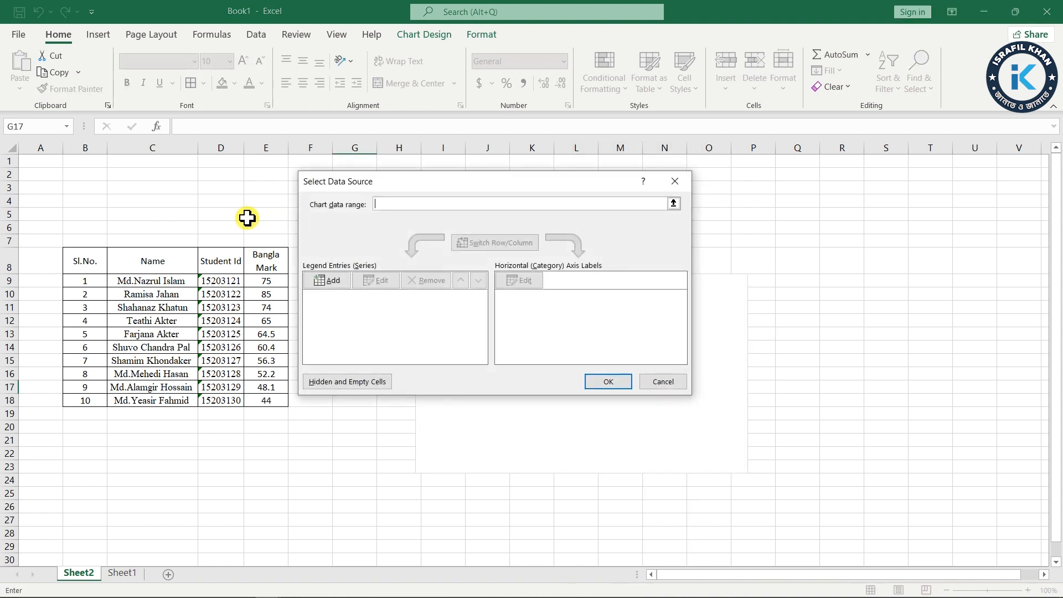
pyautogui.moveTo(85, 260); pyautogui.dragTo(266, 400)
pyautogui.click(607, 382)
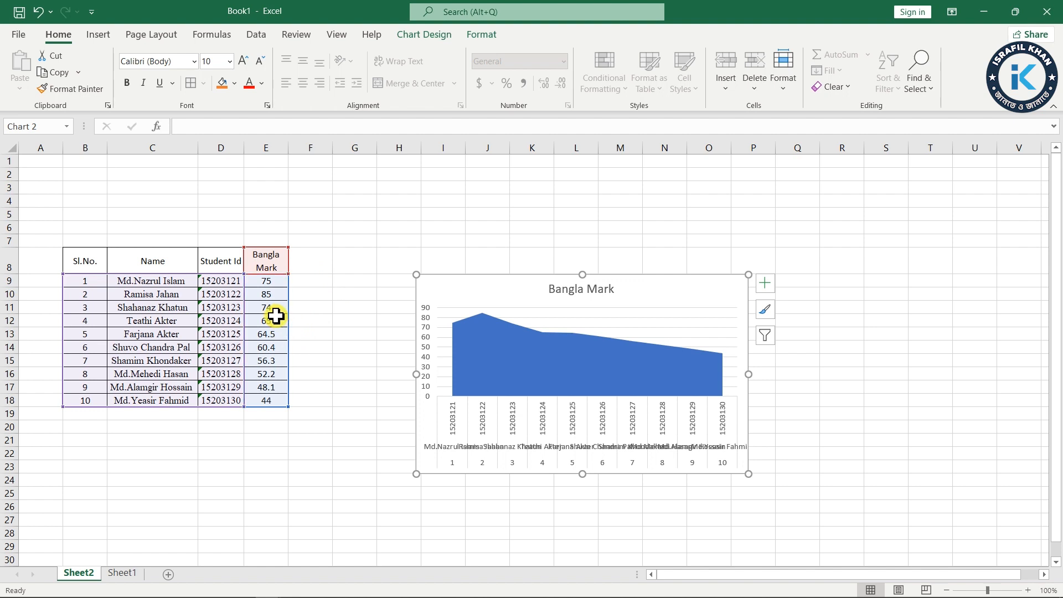
# In the Bangla Mark column feeding the area chart, set E9 and E18 to 100 and E12 to 7
pyautogui.click(267, 284)
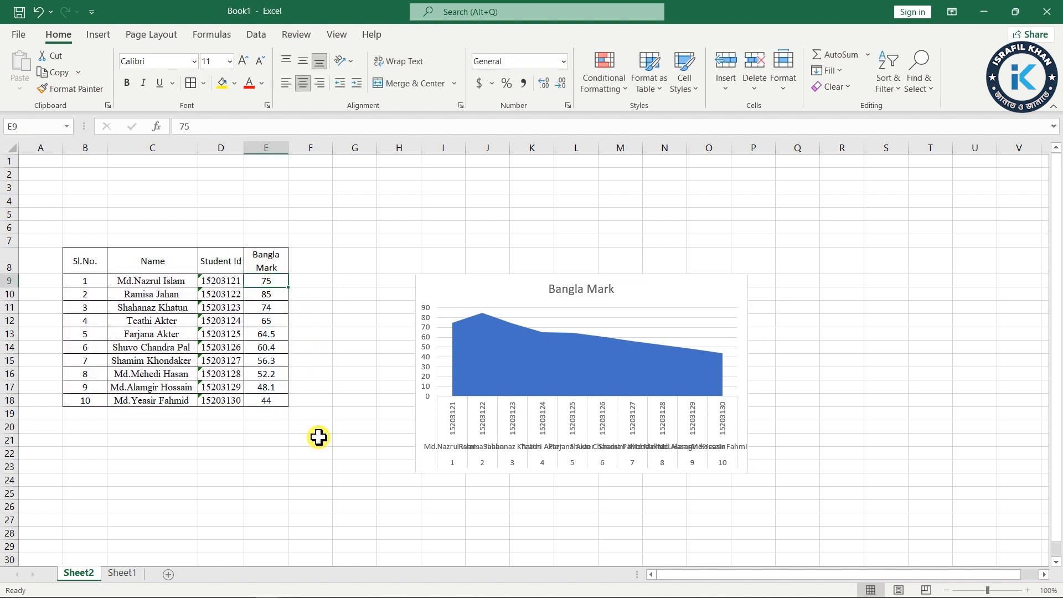
pyautogui.write('1')
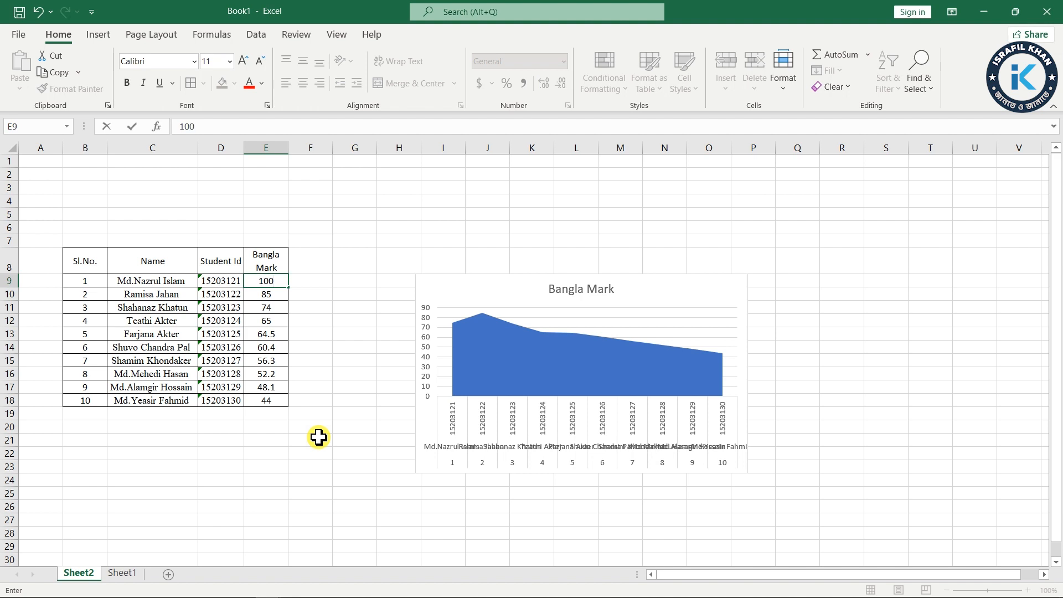
pyautogui.write('00')
pyautogui.press('Tab')
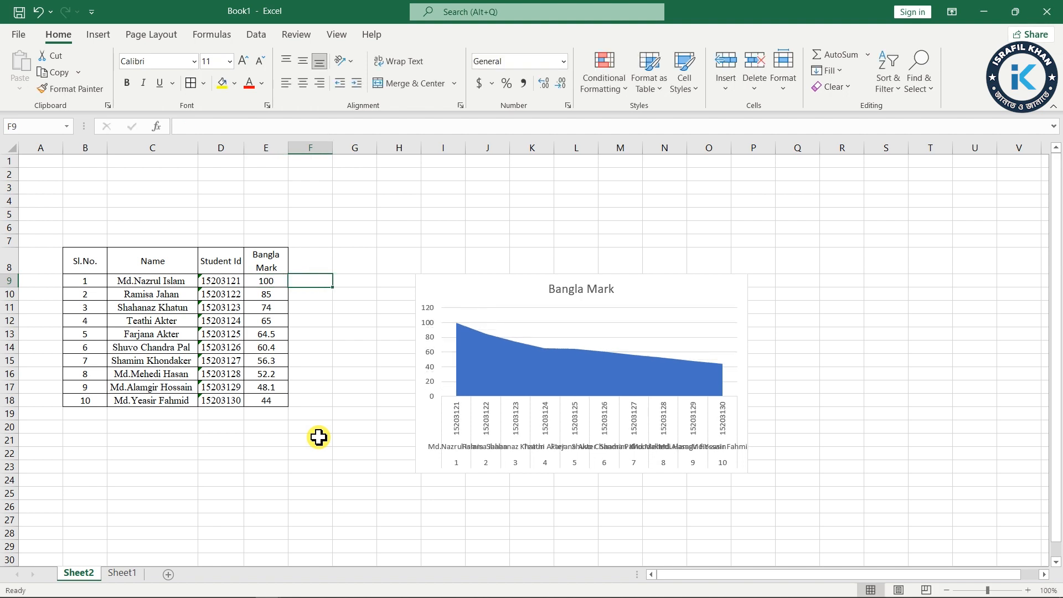
pyautogui.click(268, 401)
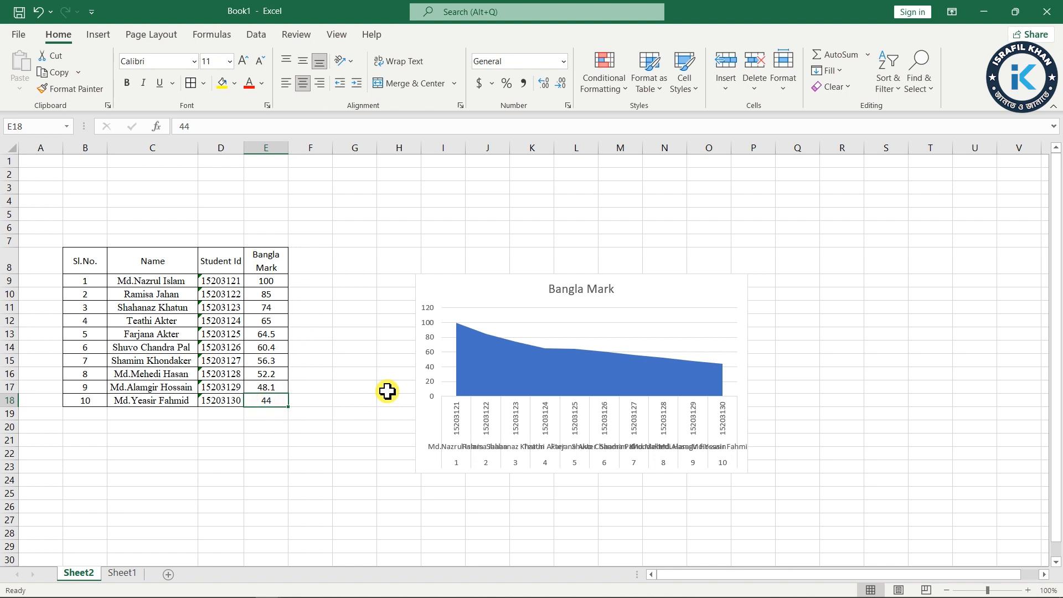
pyautogui.write('100')
pyautogui.press('Tab')
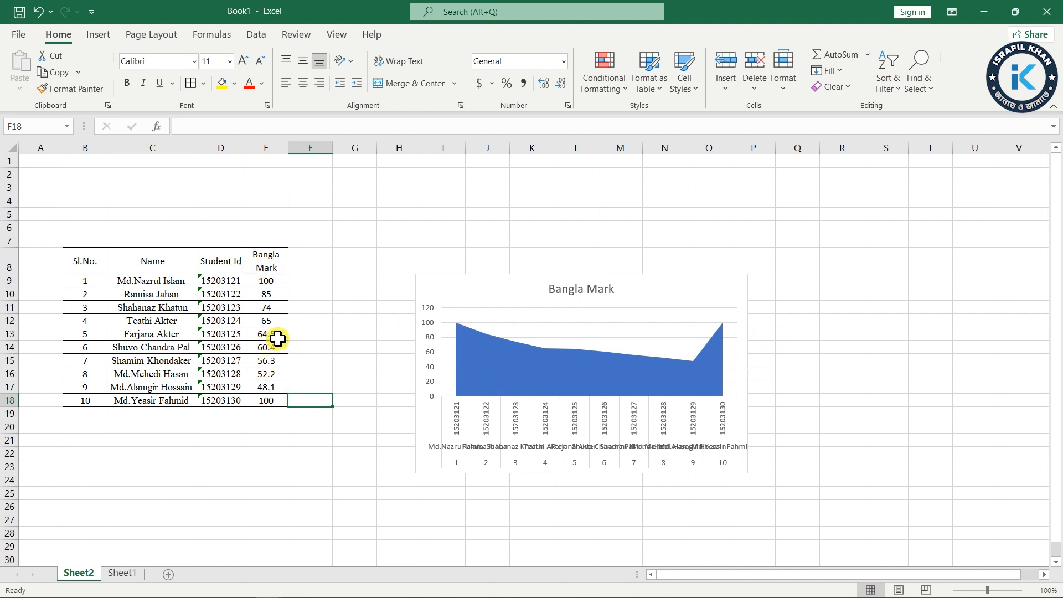
pyautogui.click(268, 322)
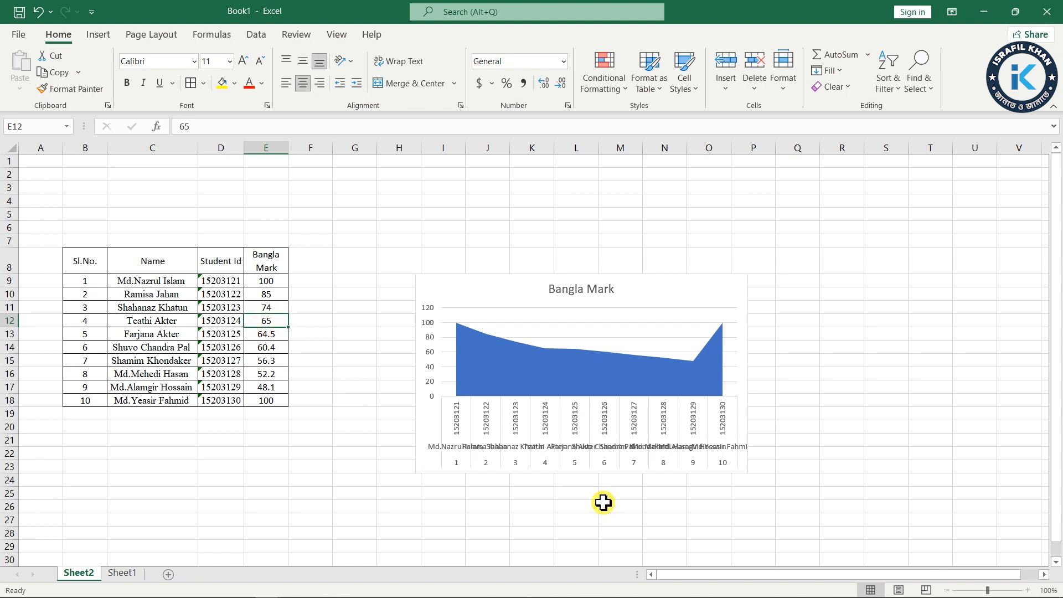
pyautogui.write('7')
pyautogui.press('Return')
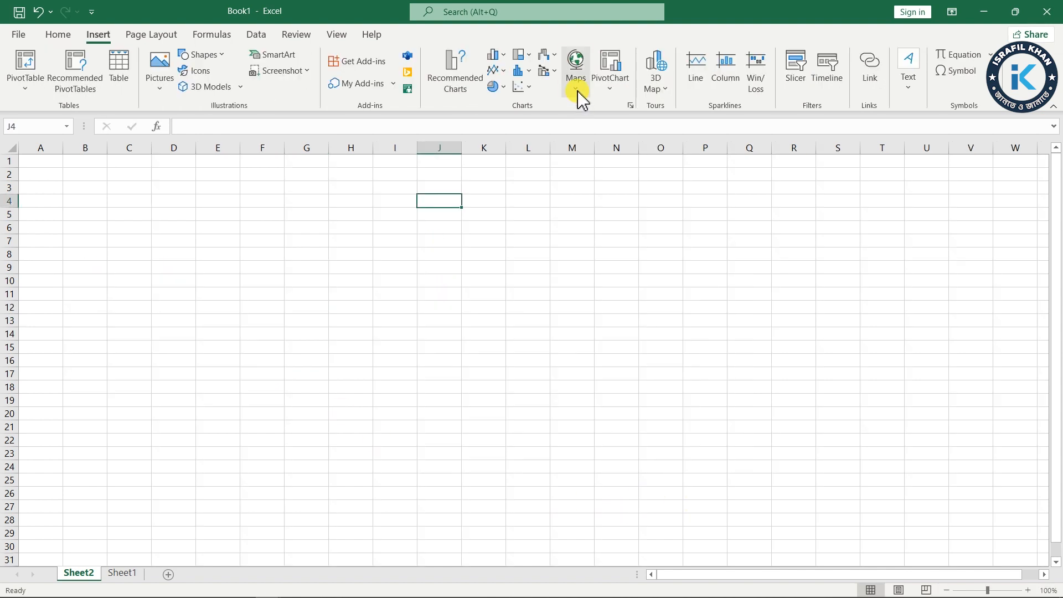
# Look at the map chart types available for insertion
pyautogui.click(577, 83)
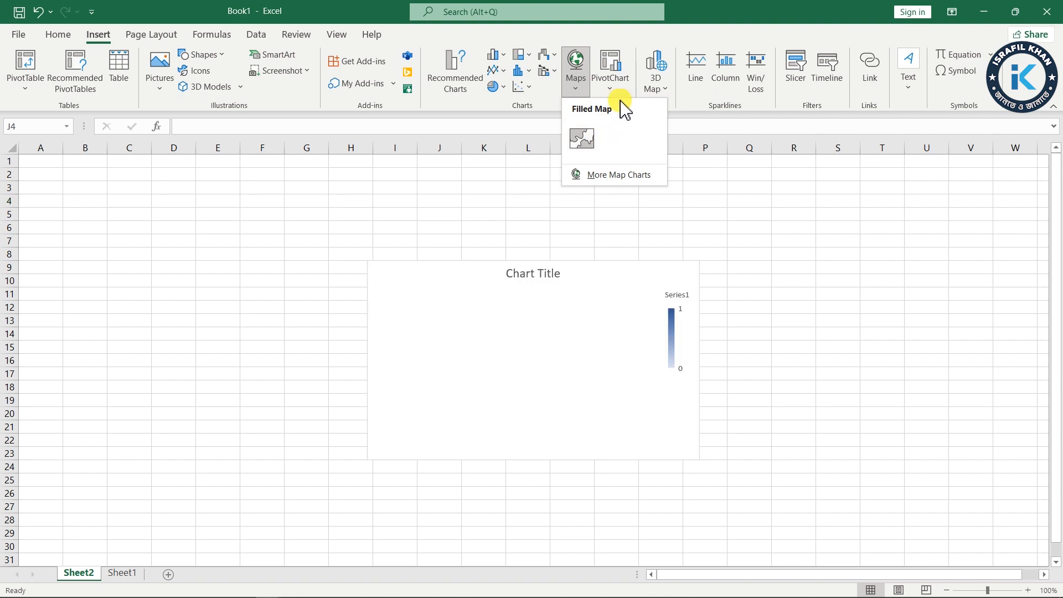
pyautogui.click(732, 238)
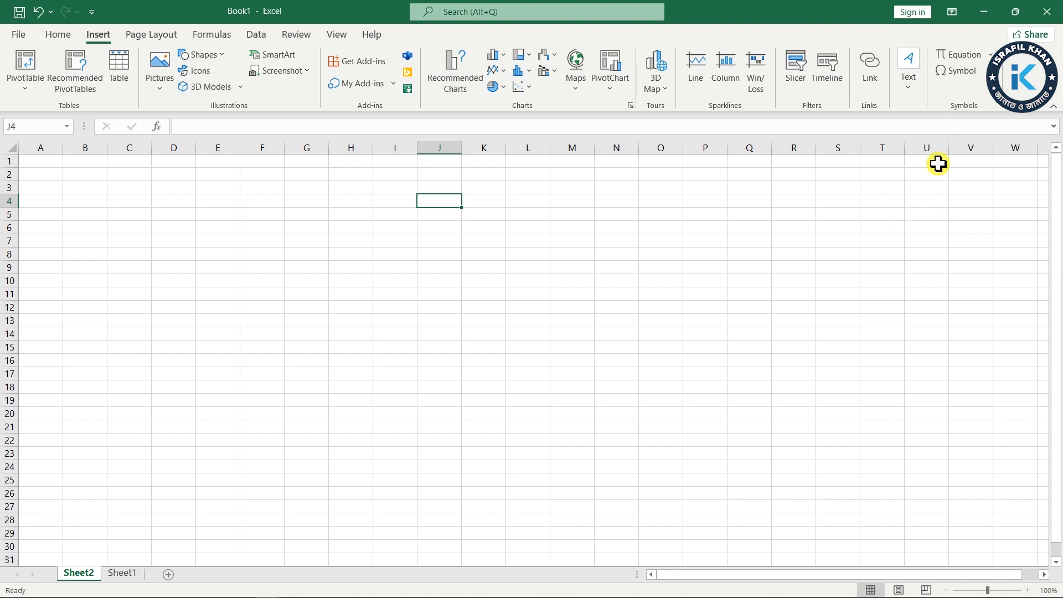
# Open header and footer editing on Sheet2 and examine the page's header and footer areas
pyautogui.click(909, 89)
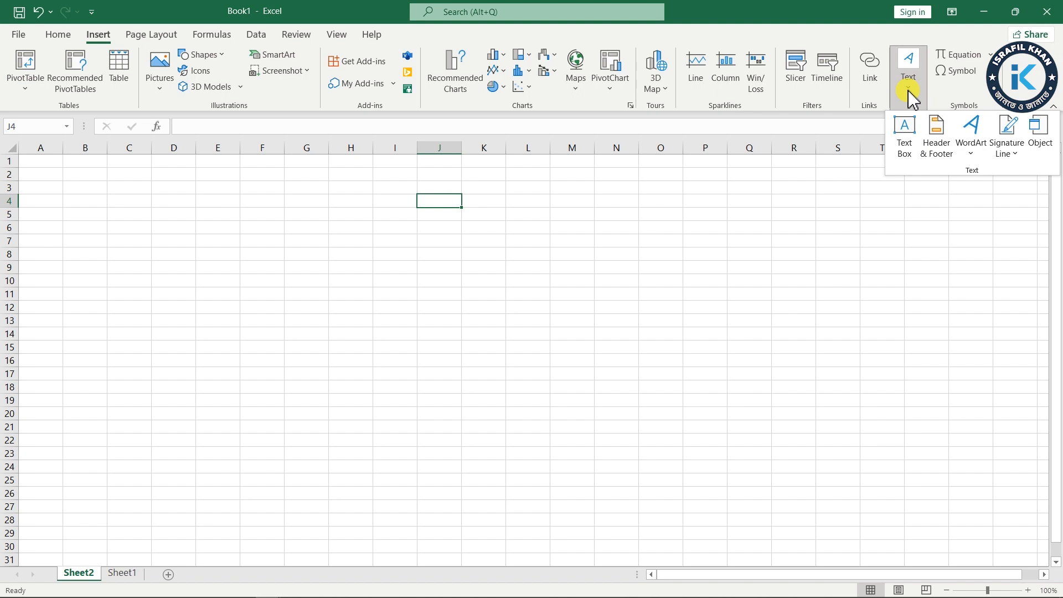
pyautogui.click(936, 158)
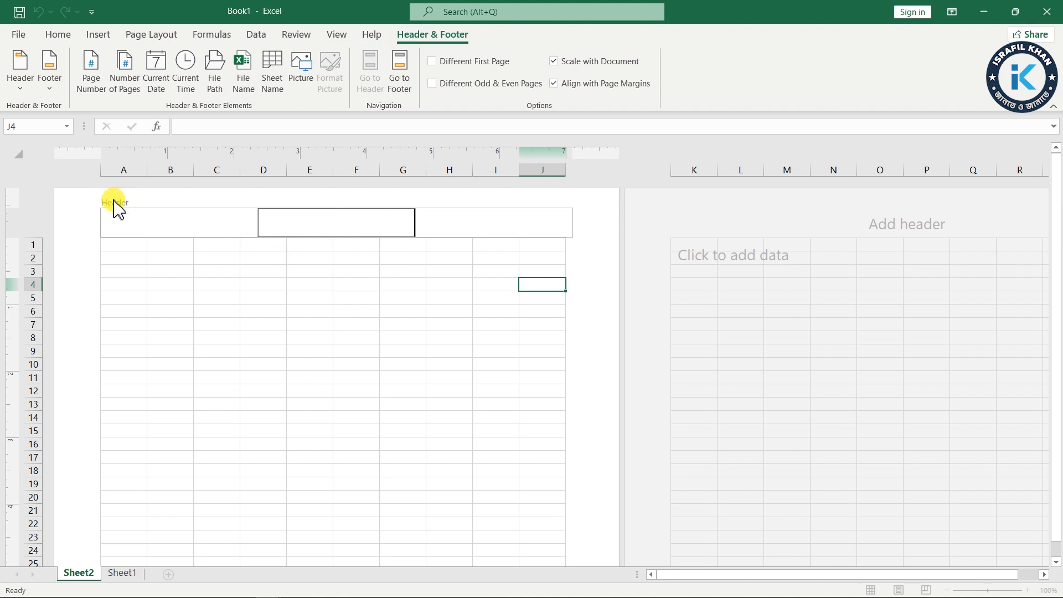
pyautogui.click(361, 426)
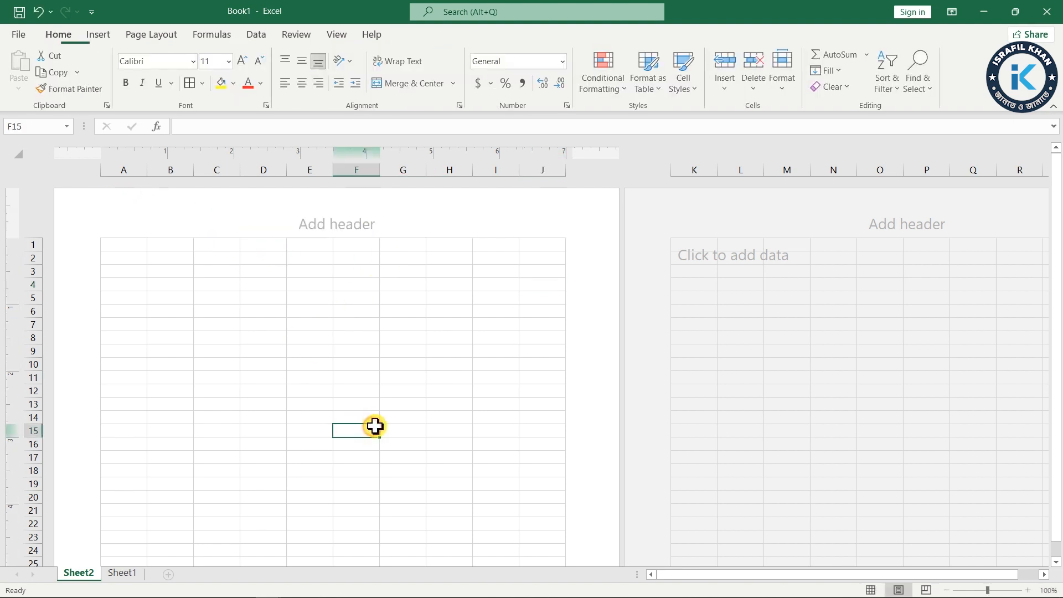
pyautogui.scroll(-11, 365, 426)
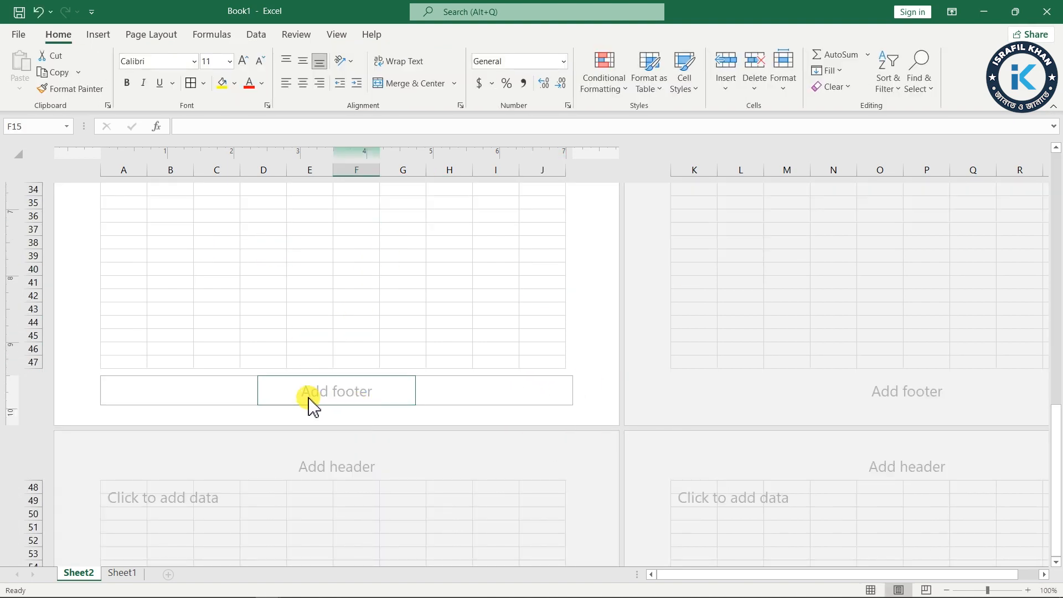
pyautogui.scroll(11, 555, 392)
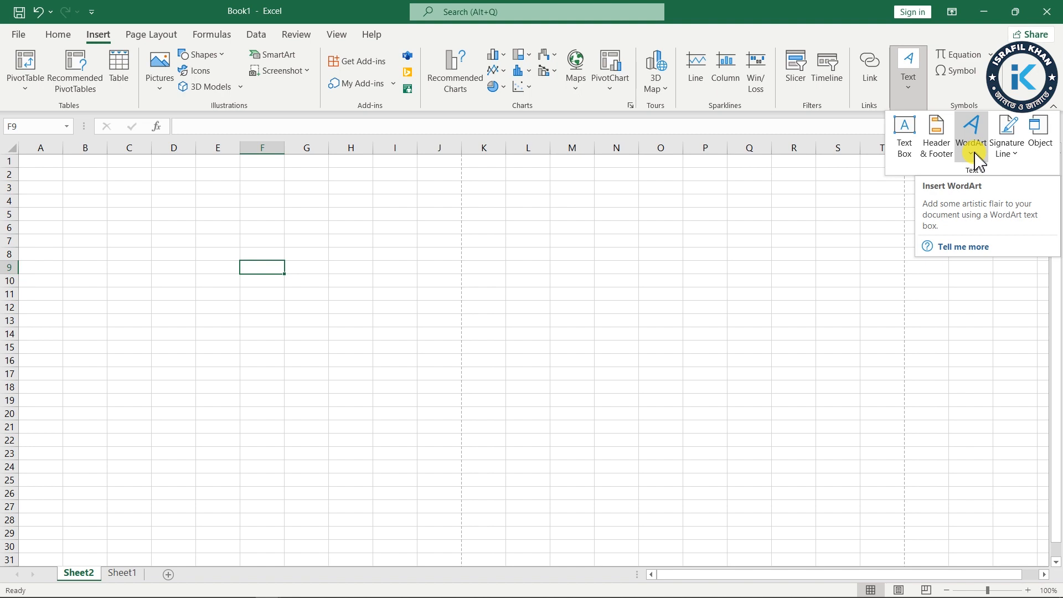
# Insert a WordArt in the light gold outlined style on Sheet2 with the text "Thank You"
pyautogui.click(973, 151)
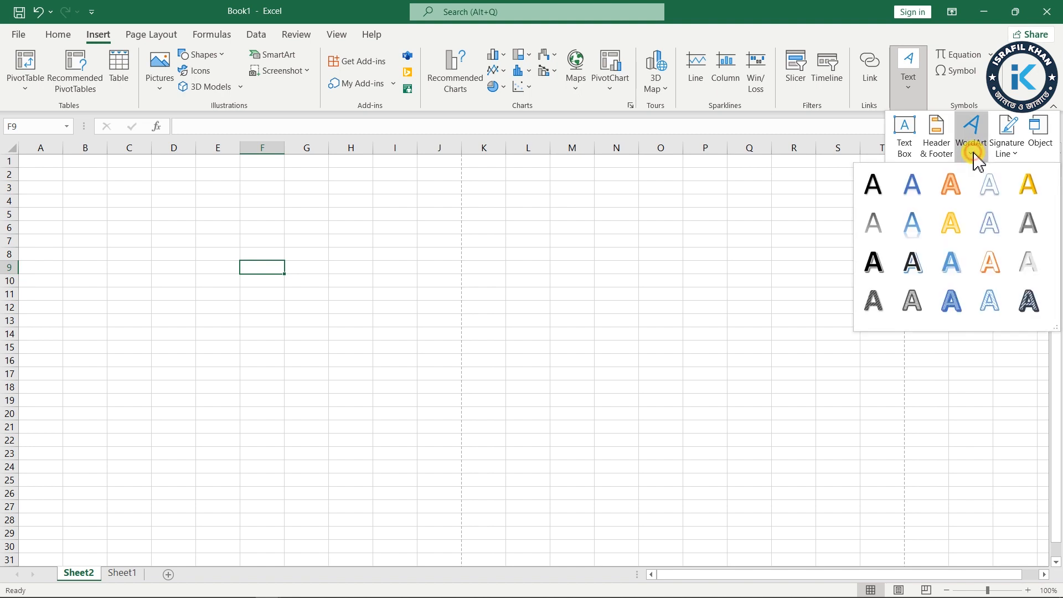
pyautogui.click(950, 224)
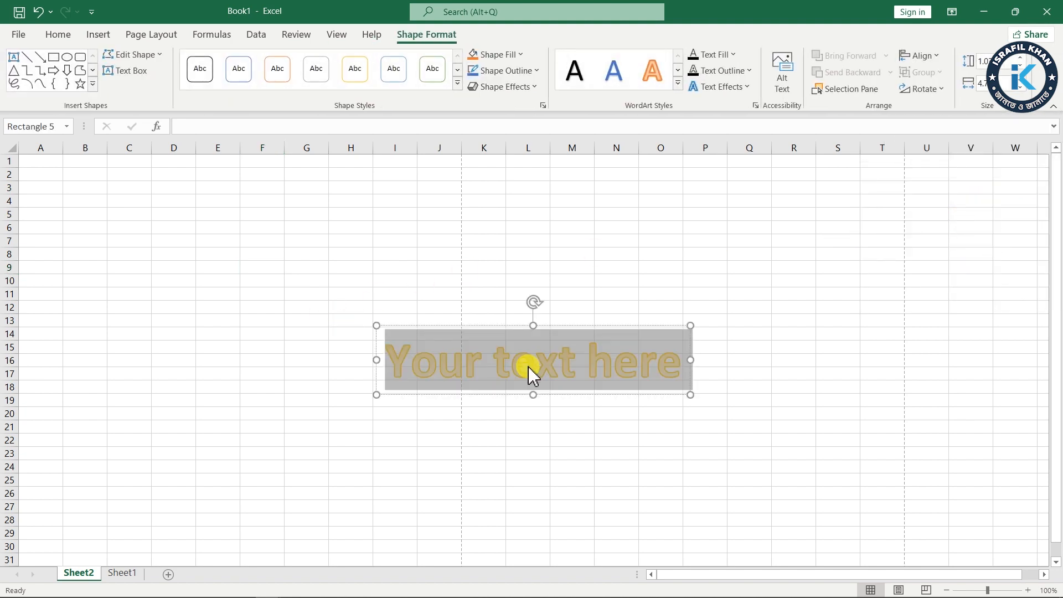
pyautogui.write('T')
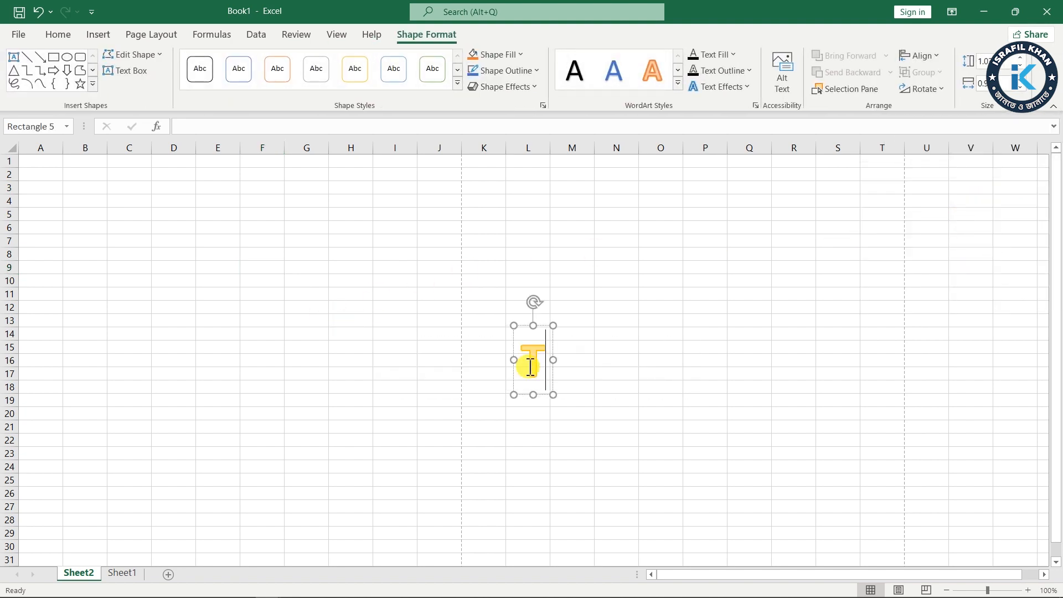
pyautogui.write('hank Y')
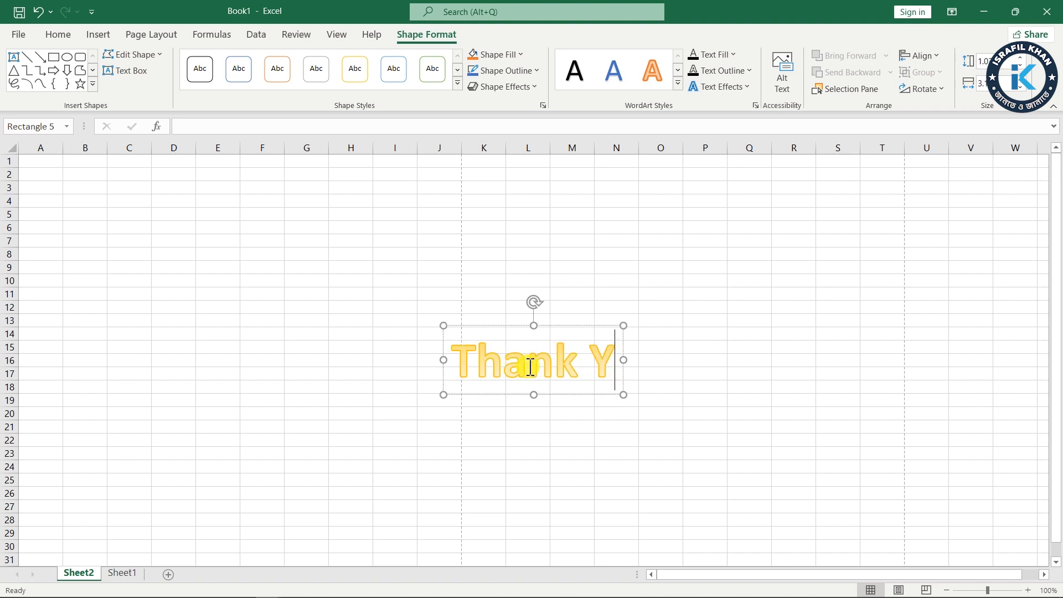
pyautogui.write('ou')
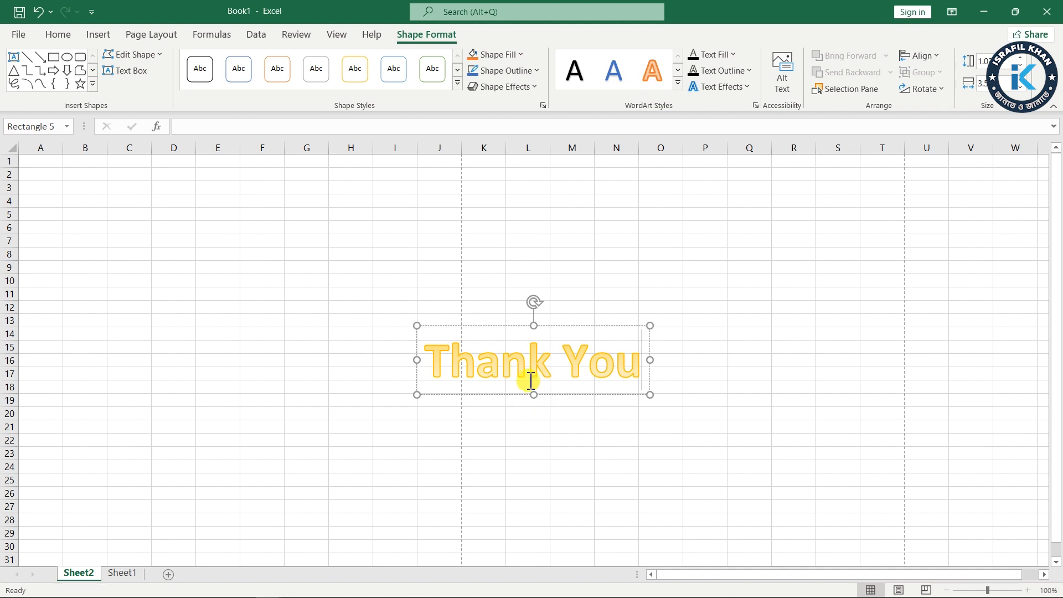
pyautogui.click(732, 360)
pyautogui.click(535, 362)
# Add the Text group of insert commands to the Quick Access Toolbar
pyautogui.click(99, 36)
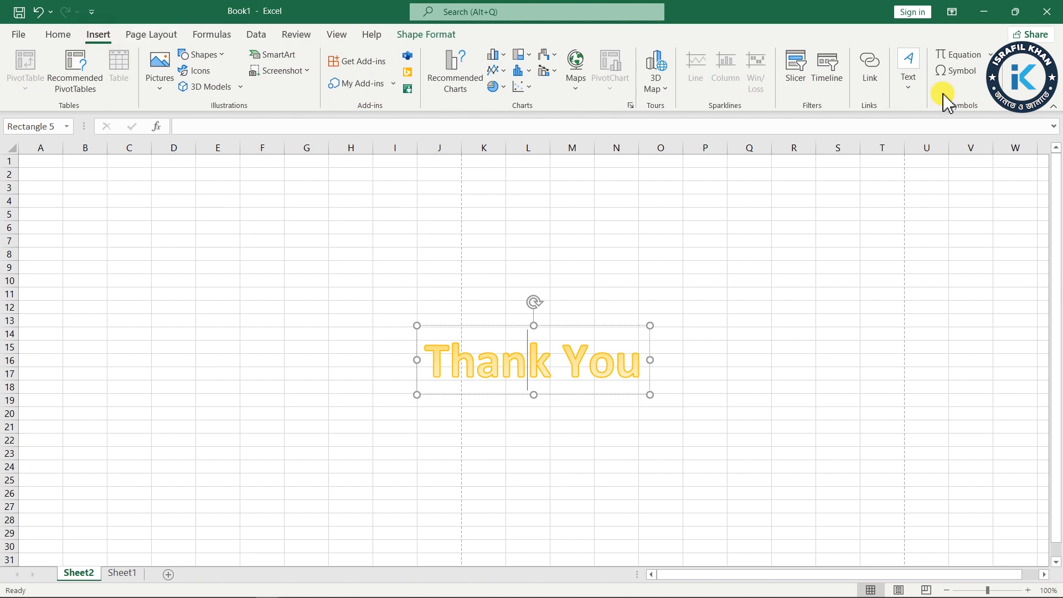
pyautogui.click(913, 91)
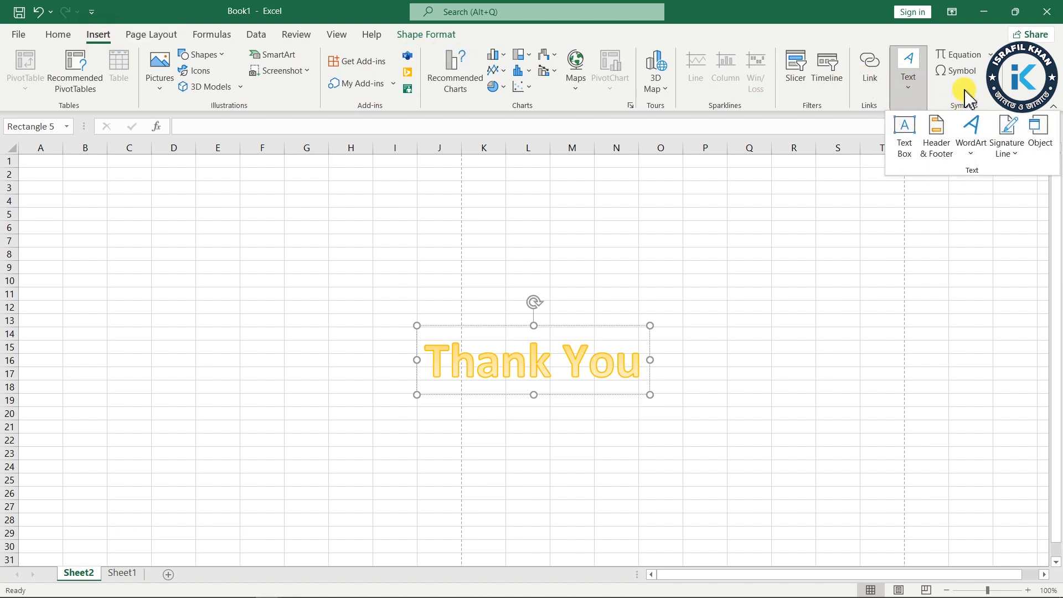
pyautogui.rightClick(914, 100)
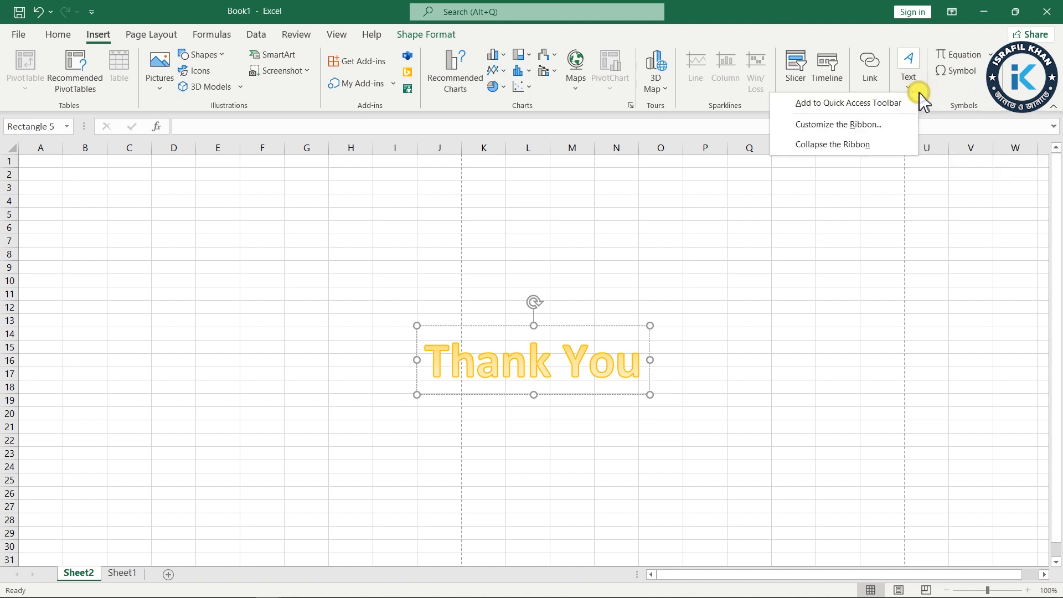
pyautogui.click(868, 105)
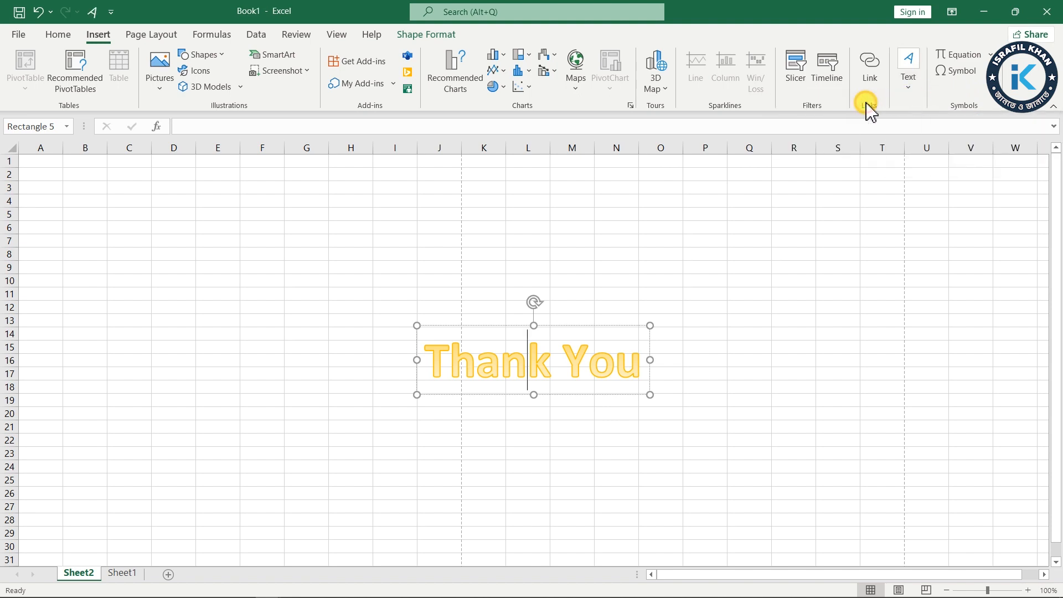
# Insert a second WordArt of the word "Thank" in the blue reflection style, and move the gold "Thank You" WordArt away from it
pyautogui.click(93, 16)
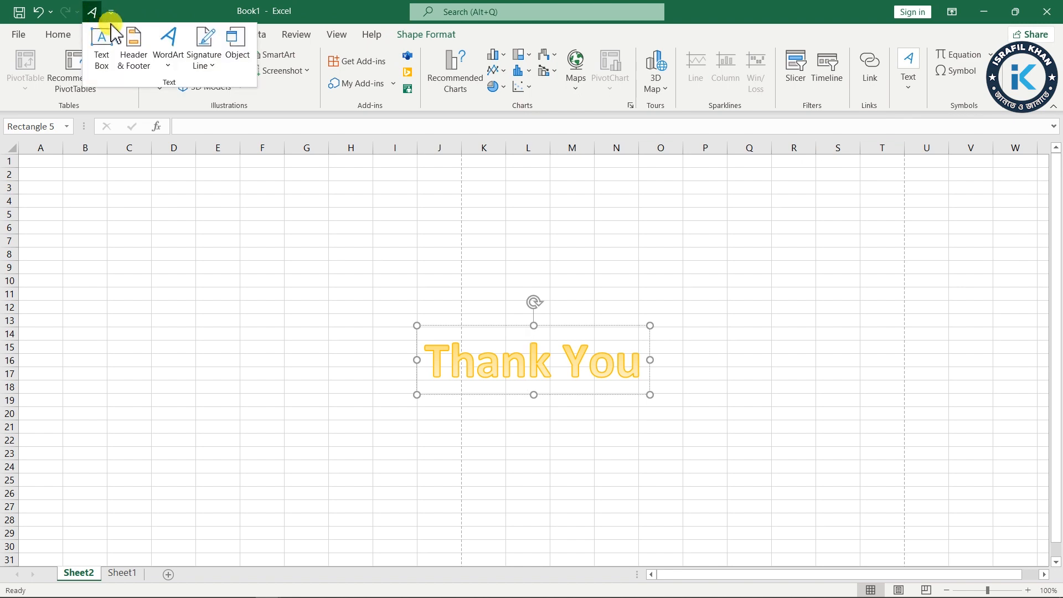
pyautogui.click(172, 62)
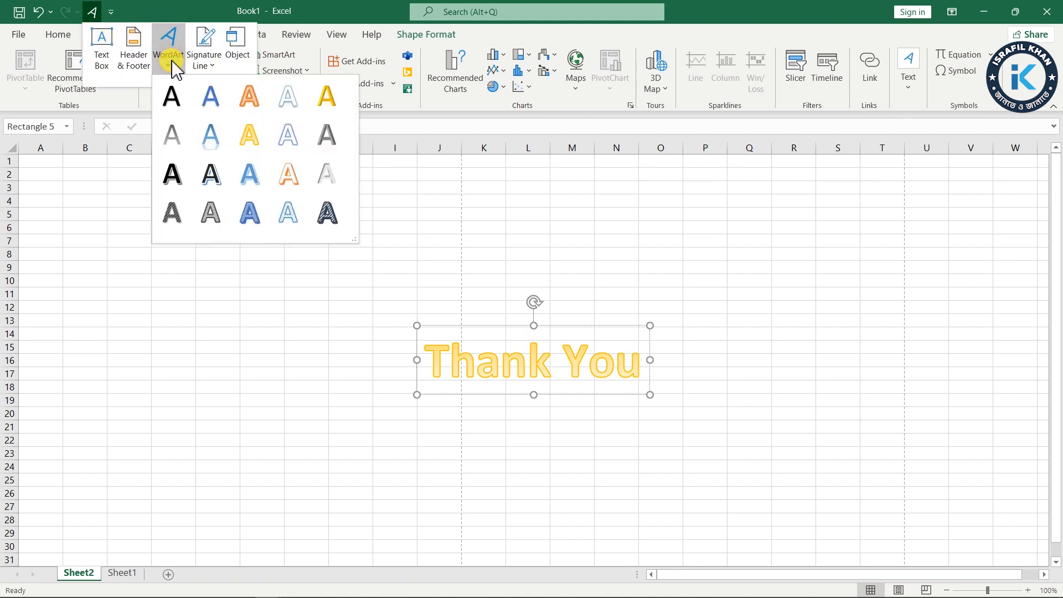
pyautogui.click(215, 145)
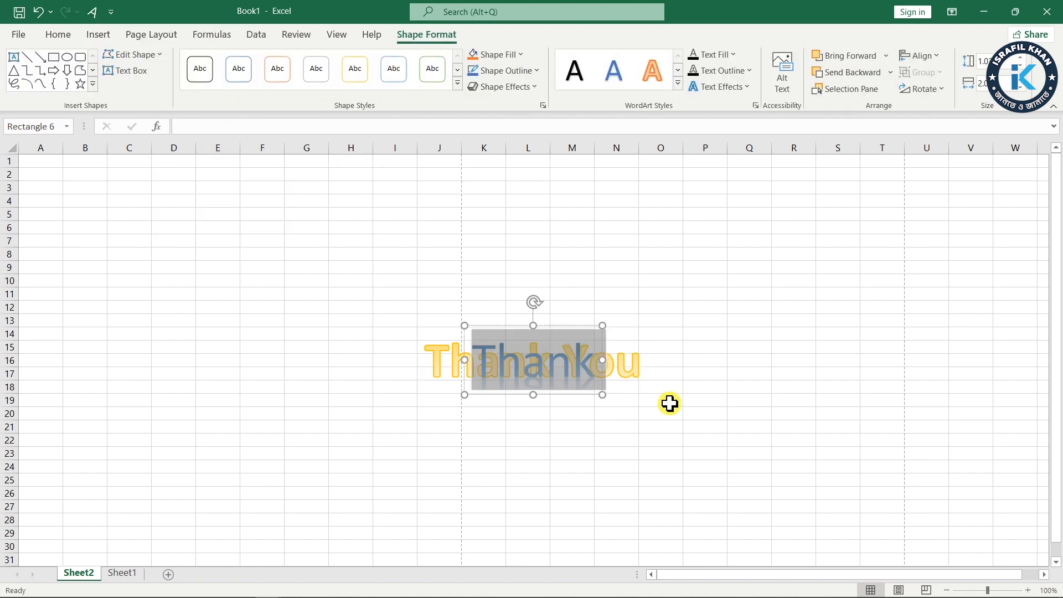
pyautogui.click(664, 467)
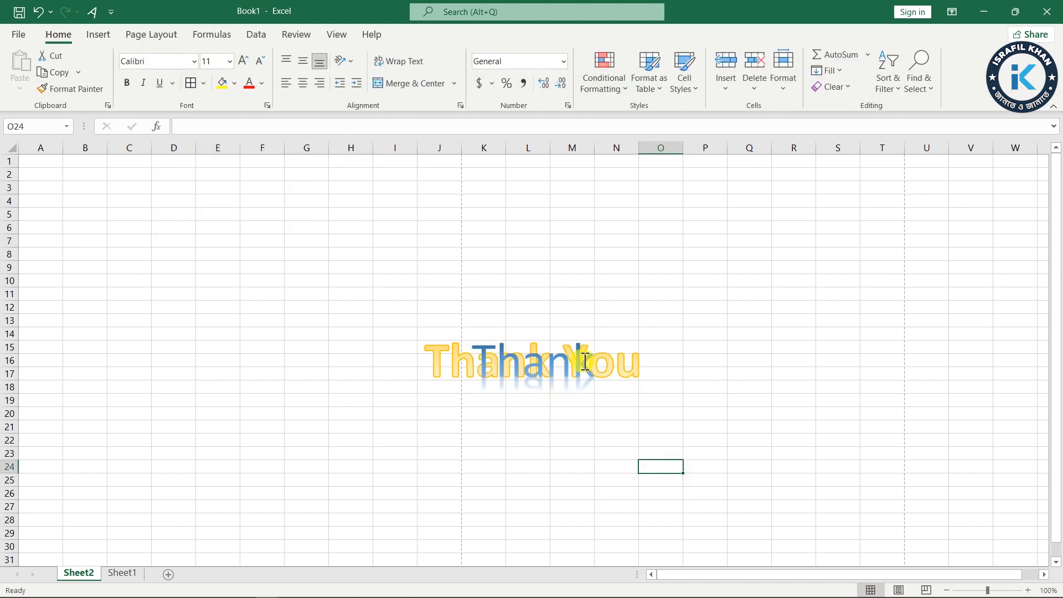
pyautogui.moveTo(436, 327); pyautogui.dragTo(587, 238)
# Look through the object types available for insertion, selecting Adobe Photoshop Image.24
pyautogui.click(908, 91)
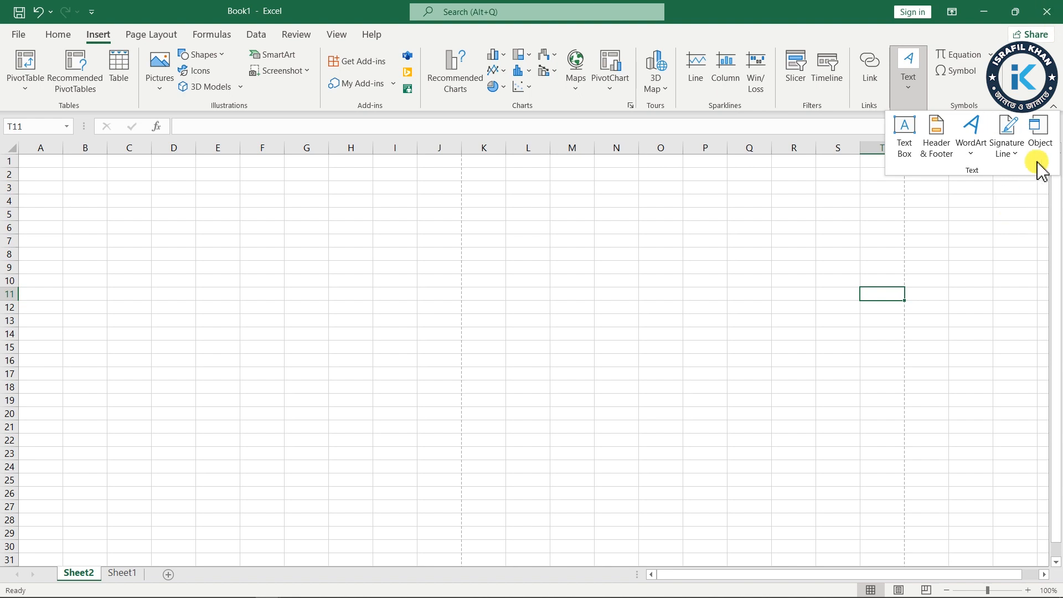
pyautogui.click(1040, 136)
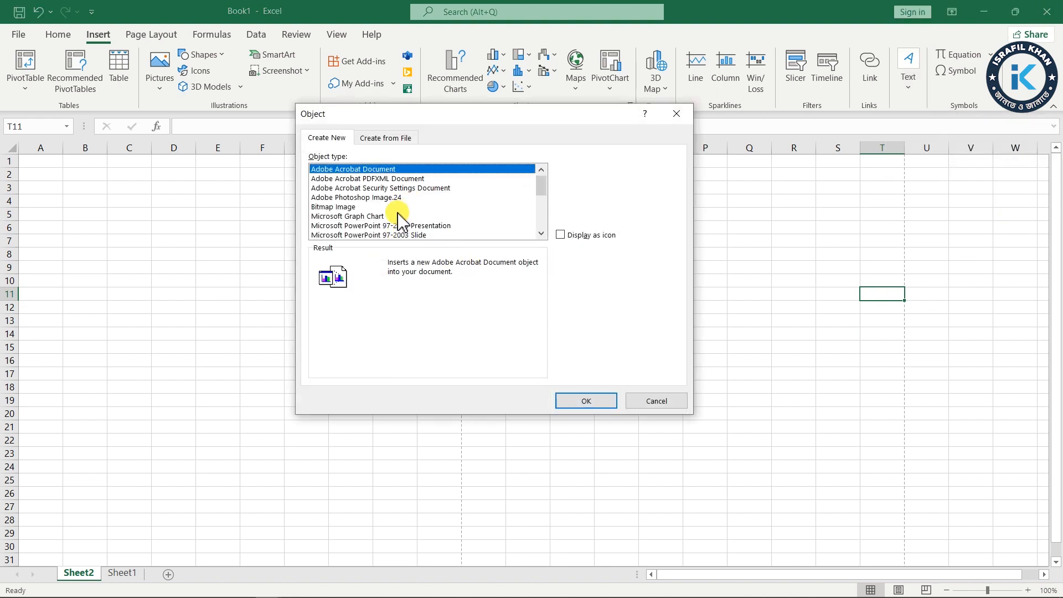
pyautogui.click(355, 198)
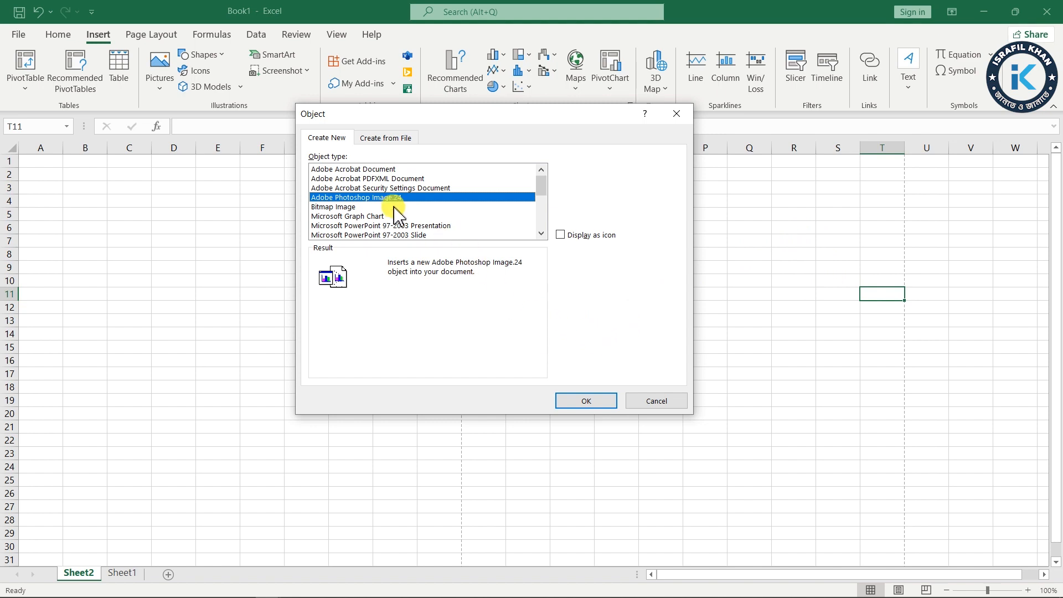
pyautogui.scroll(-1, 405, 232)
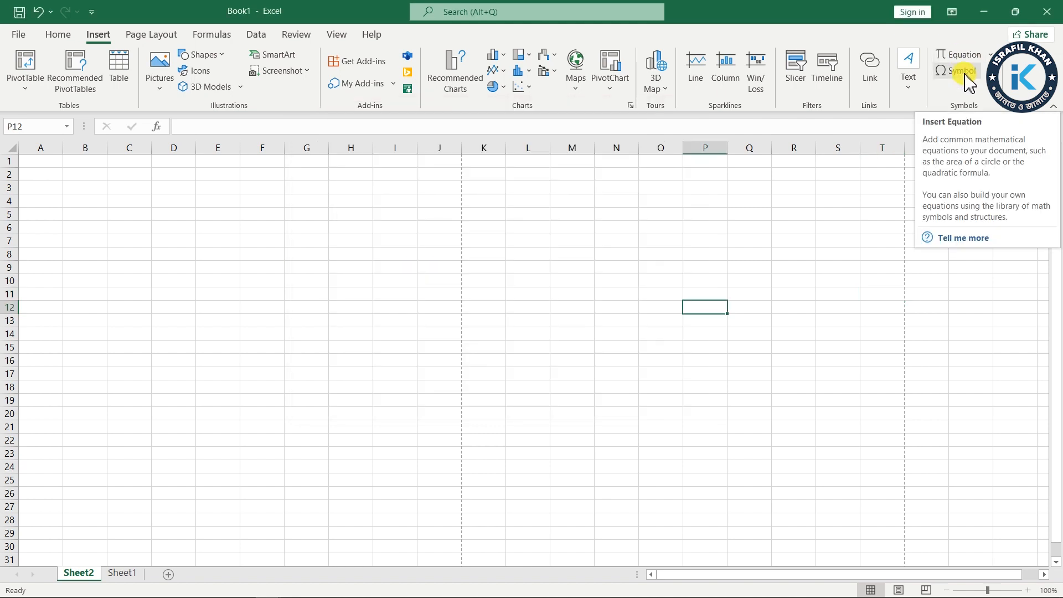
# Insert a blank equation box on Sheet2
pyautogui.click(958, 55)
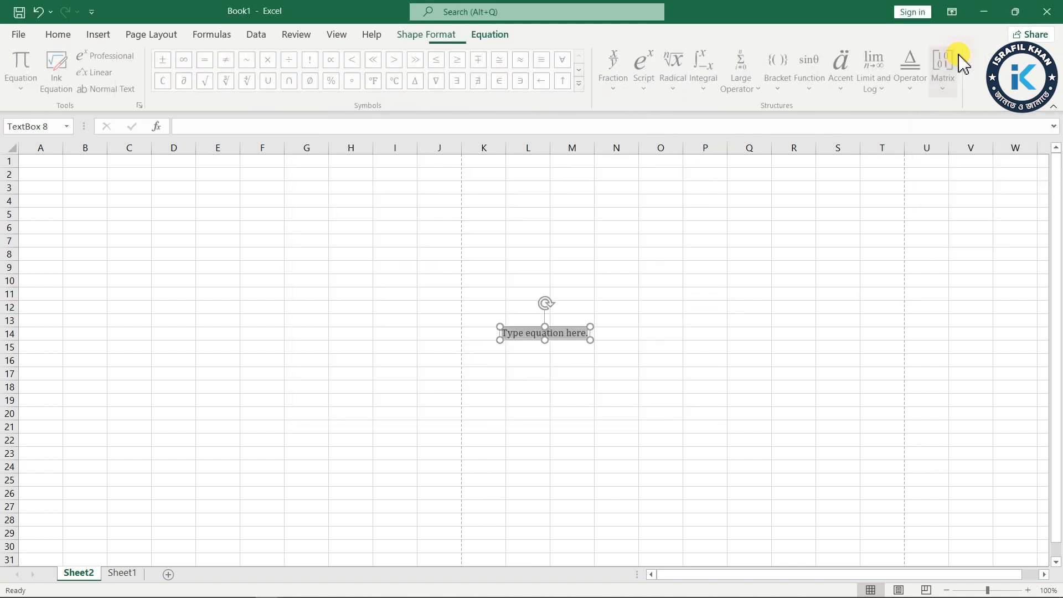